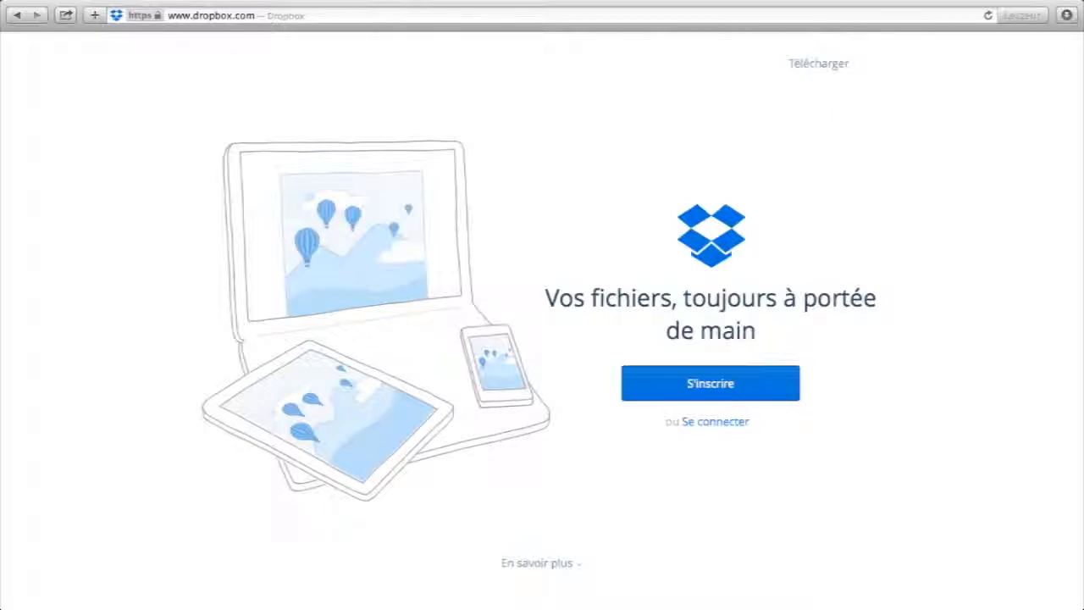
- Download the Dropbox installer for Mac from the Dropbox website
{"action": "mouse_move", "coordinate": [105, 4]}
{"action": "left_click", "coordinate": [283, 13]}
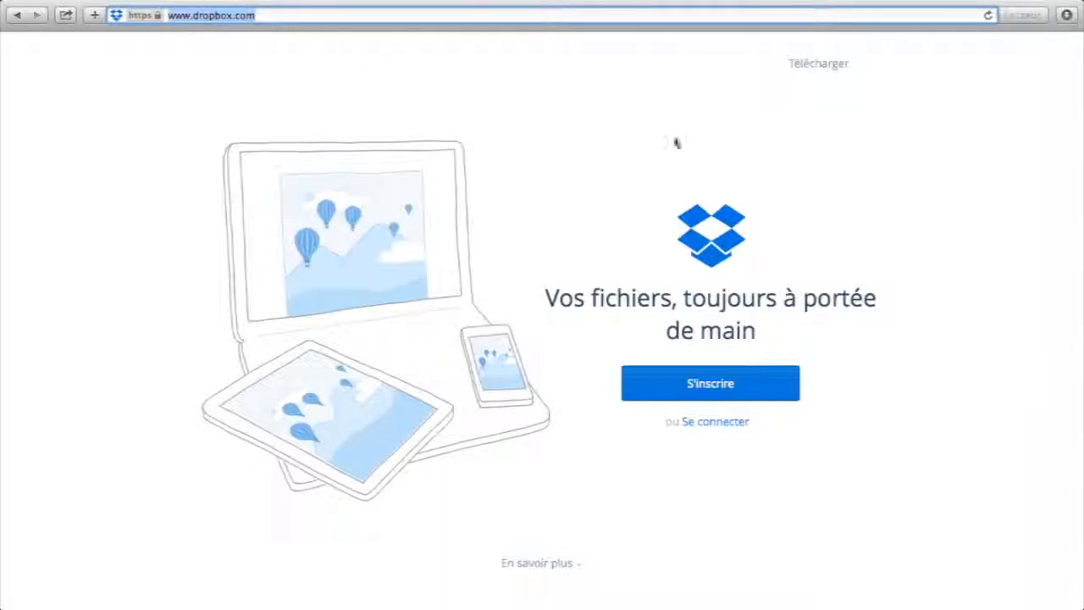
{"action": "left_click", "coordinate": [820, 67]}
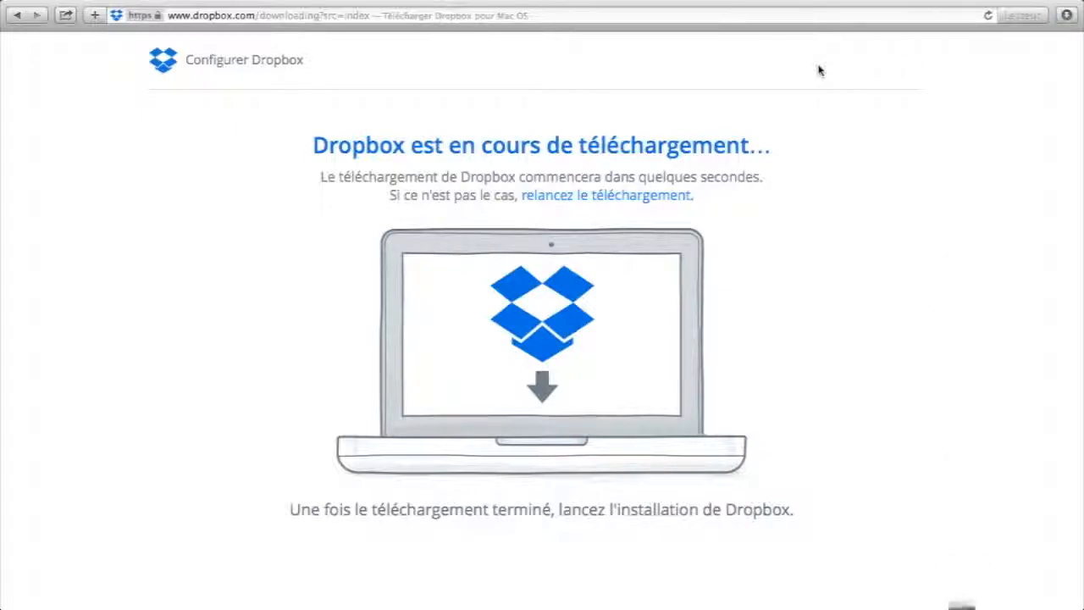
- Open DropboxInstaller.dmg from the Téléchargements stack in the Dock
{"action": "mouse_move", "coordinate": [799, 603]}
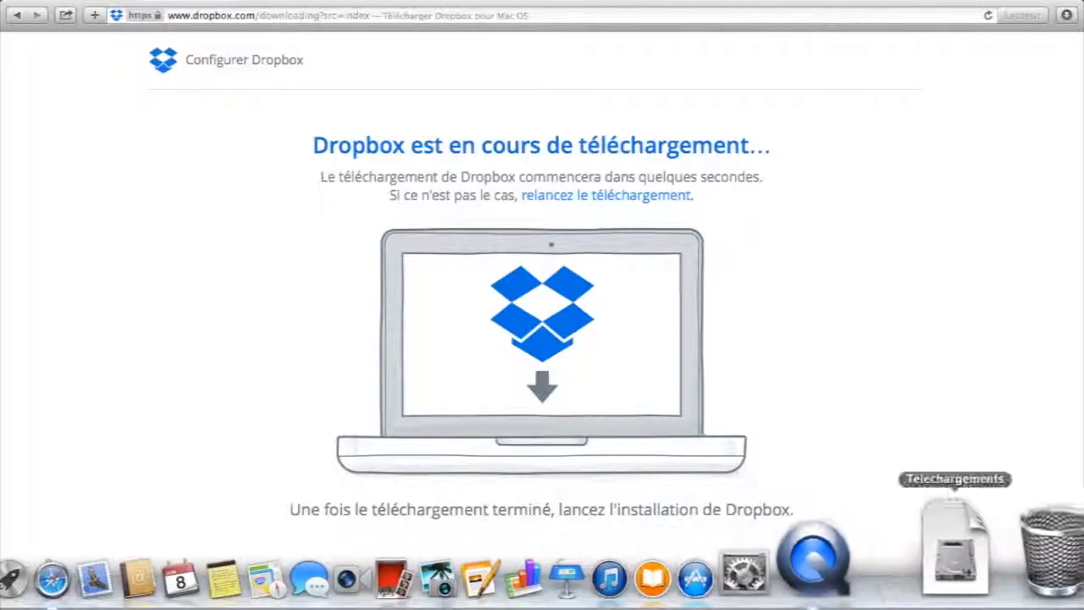
{"action": "left_click", "coordinate": [959, 542]}
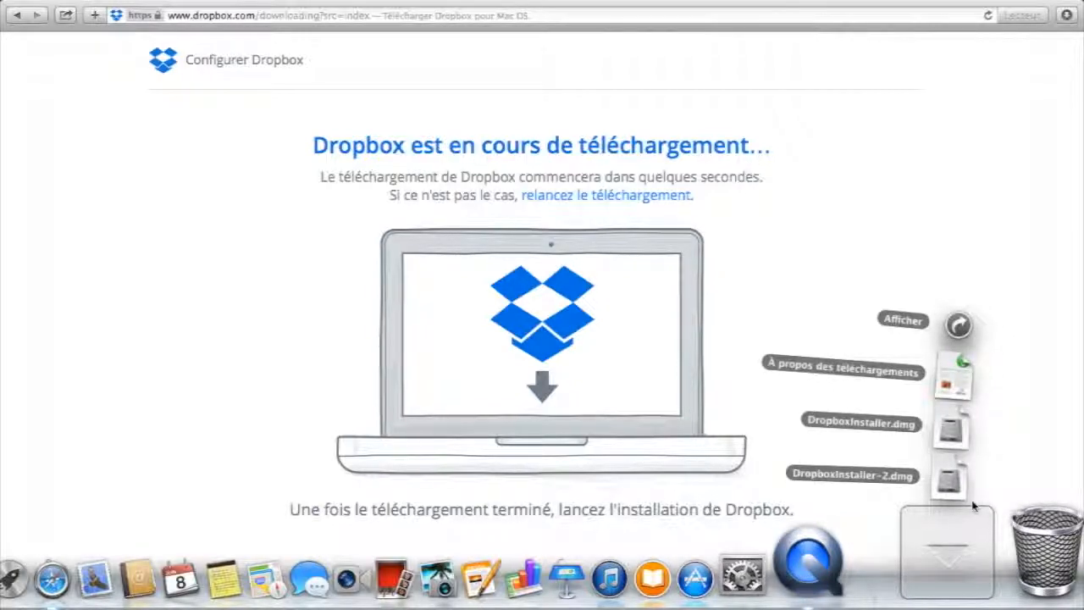
{"action": "left_click", "coordinate": [989, 427]}
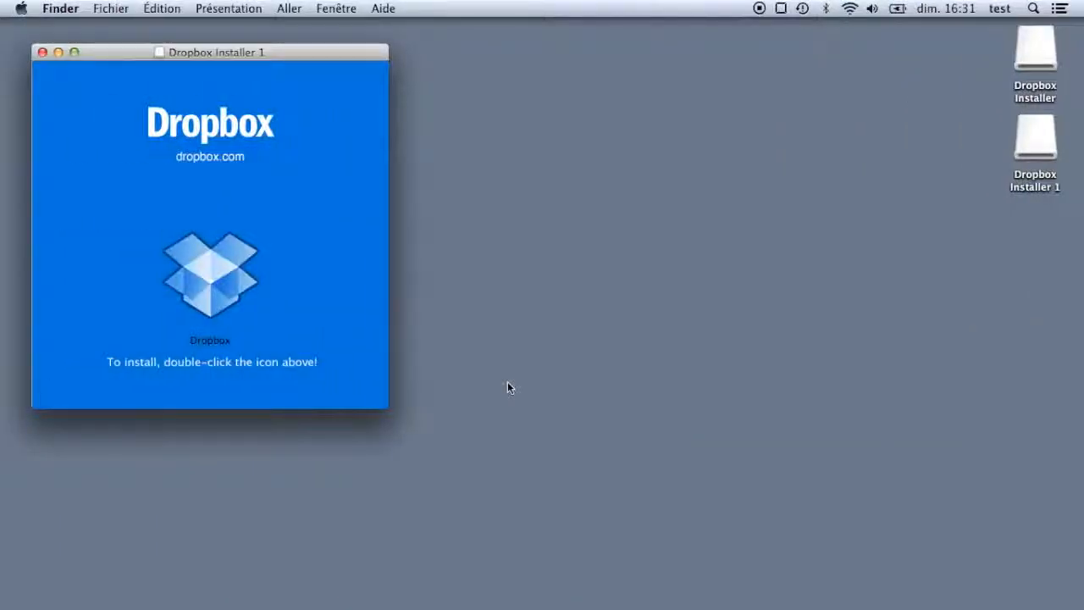
- Run the Dropbox installer from the Dropbox Installer 1 window until the sign-in window appears
{"action": "double_click", "coordinate": [212, 267]}
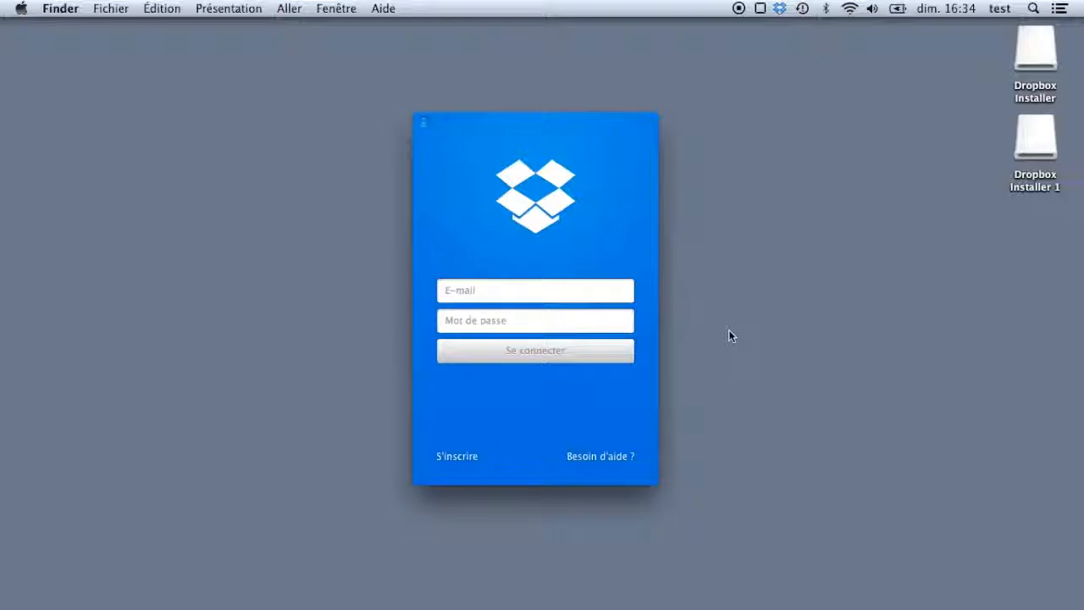
- Sign in to Dropbox with the account e-mail and password
{"action": "key", "text": "Tab"}
{"action": "type", "text": "••••••••"}
{"action": "left_click", "coordinate": [606, 355]}
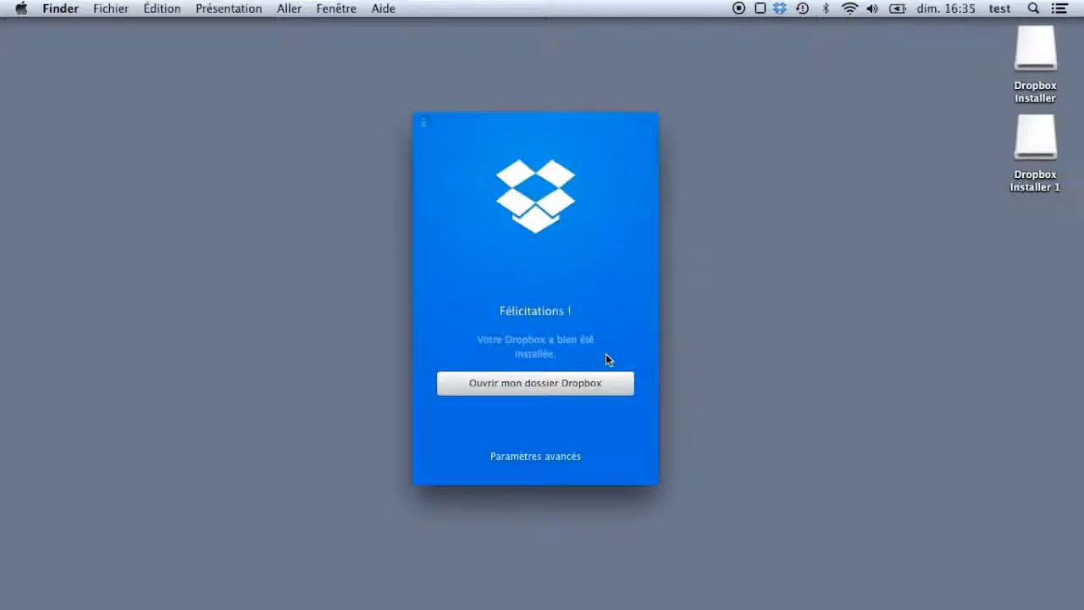
- In advanced settings, set the Dropbox folder location to Bureau and finish setup
{"action": "left_click", "coordinate": [536, 458]}
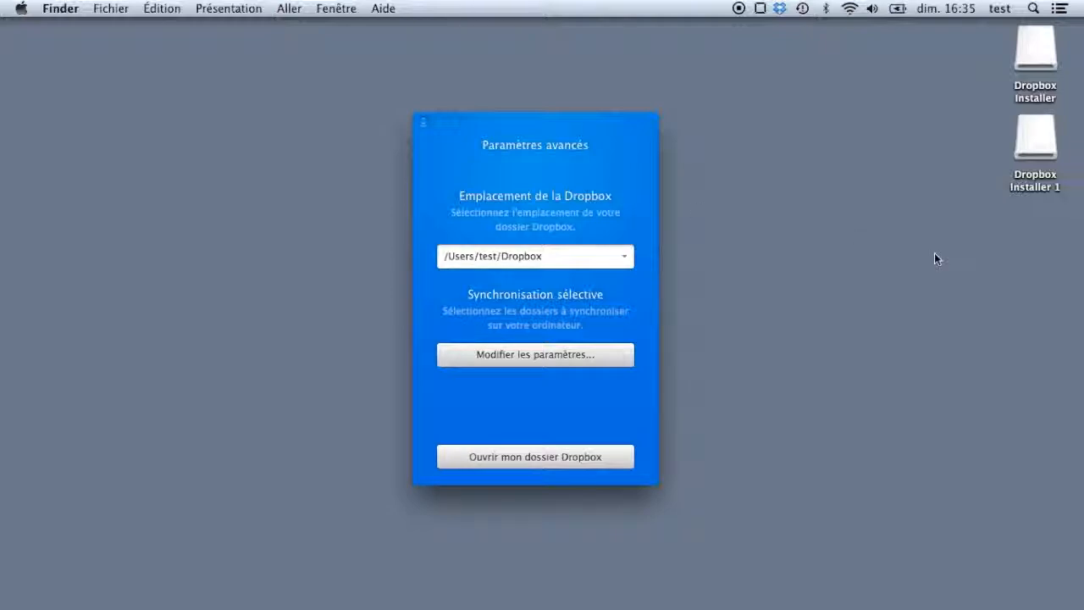
{"action": "left_click", "coordinate": [626, 259]}
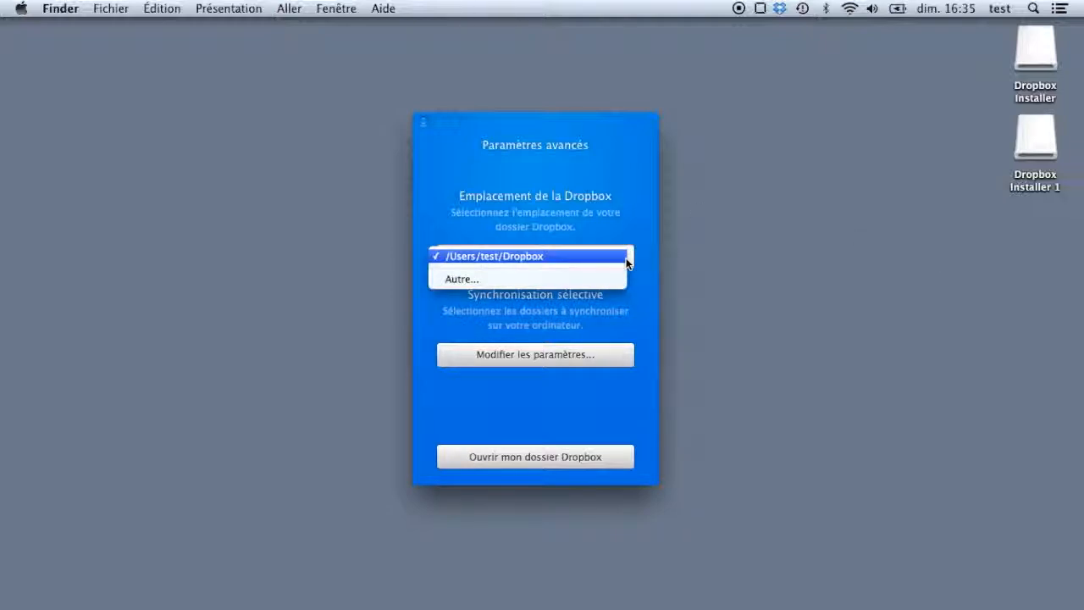
{"action": "left_click", "coordinate": [609, 282]}
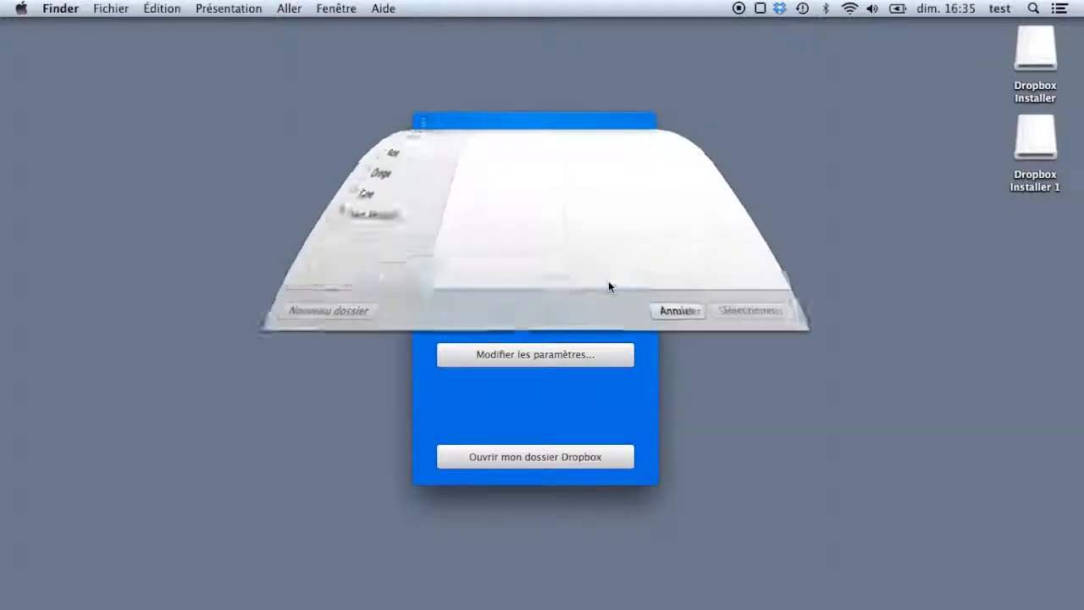
{"action": "double_click", "coordinate": [487, 244]}
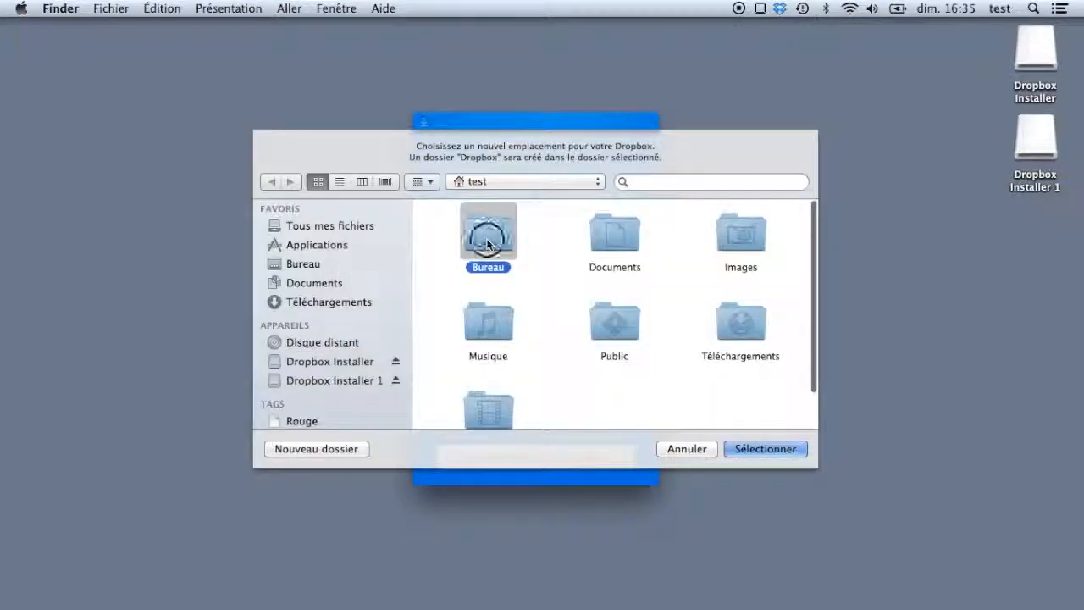
{"action": "left_click", "coordinate": [756, 447]}
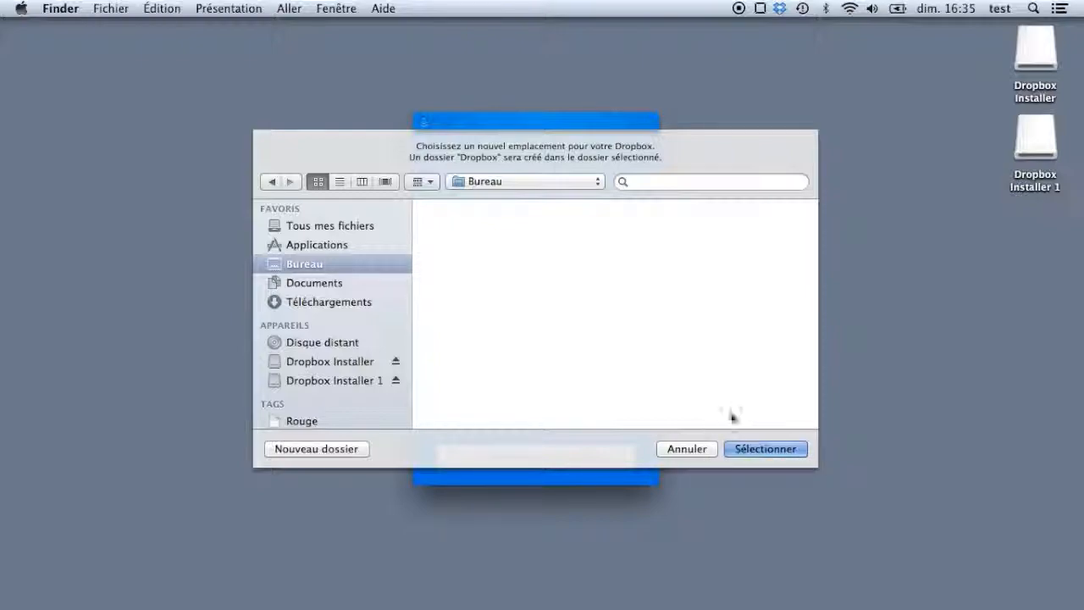
{"action": "left_click", "coordinate": [762, 447]}
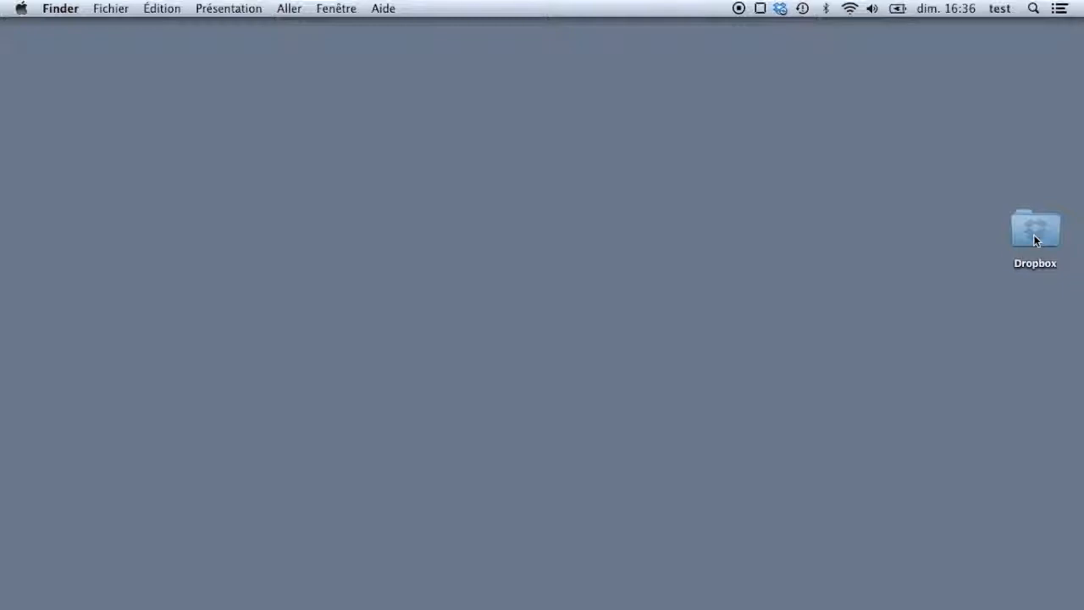
- Open Dropbox > Conseil administration Lutterbach from the desktop and switch to list view
{"action": "double_click", "coordinate": [1034, 240]}
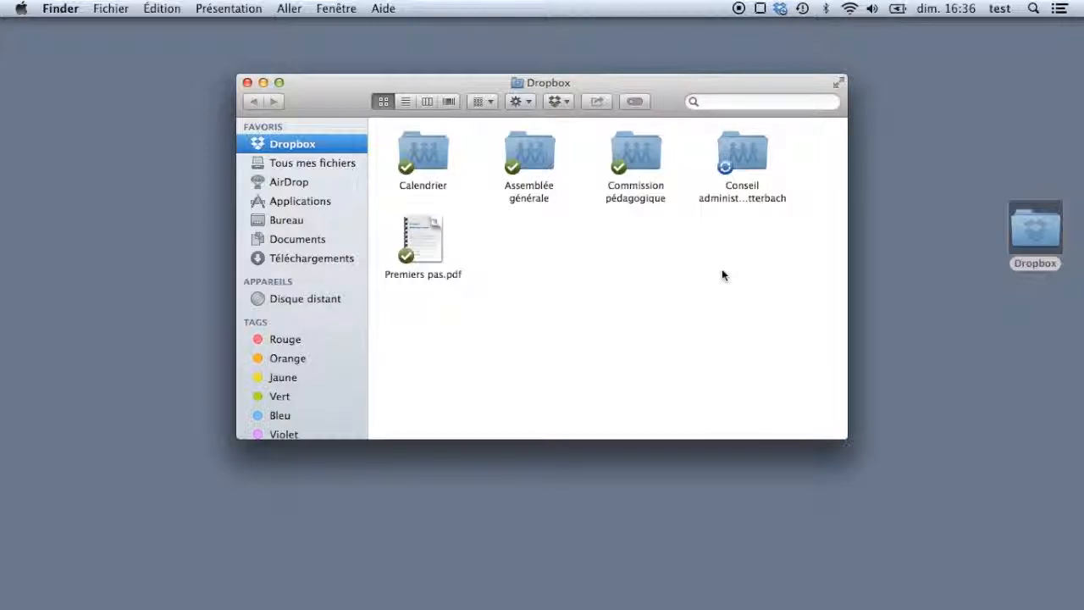
{"action": "double_click", "coordinate": [744, 158]}
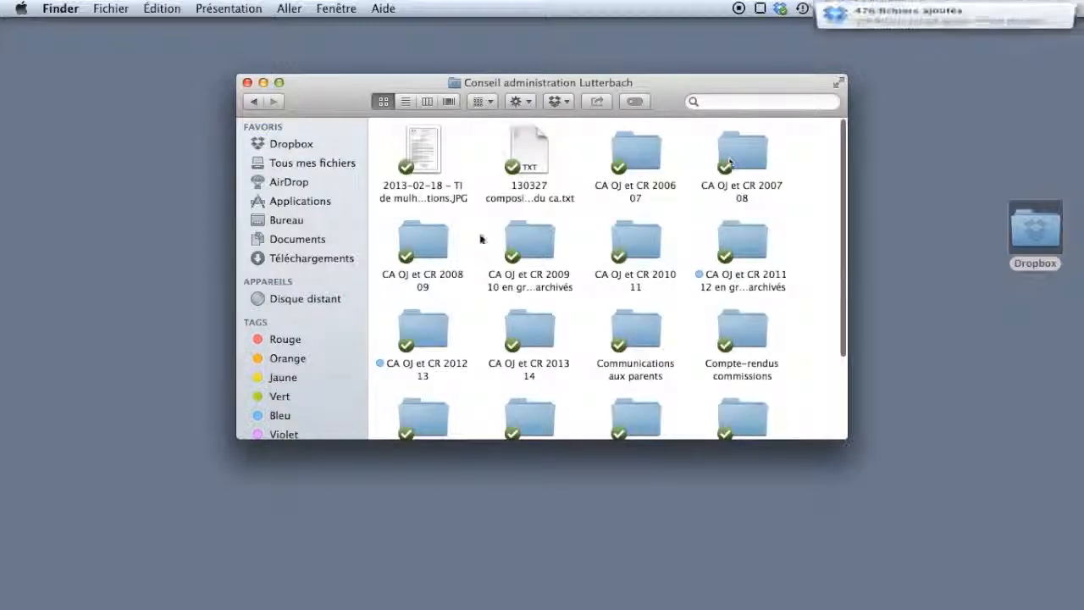
{"action": "left_click", "coordinate": [405, 102]}
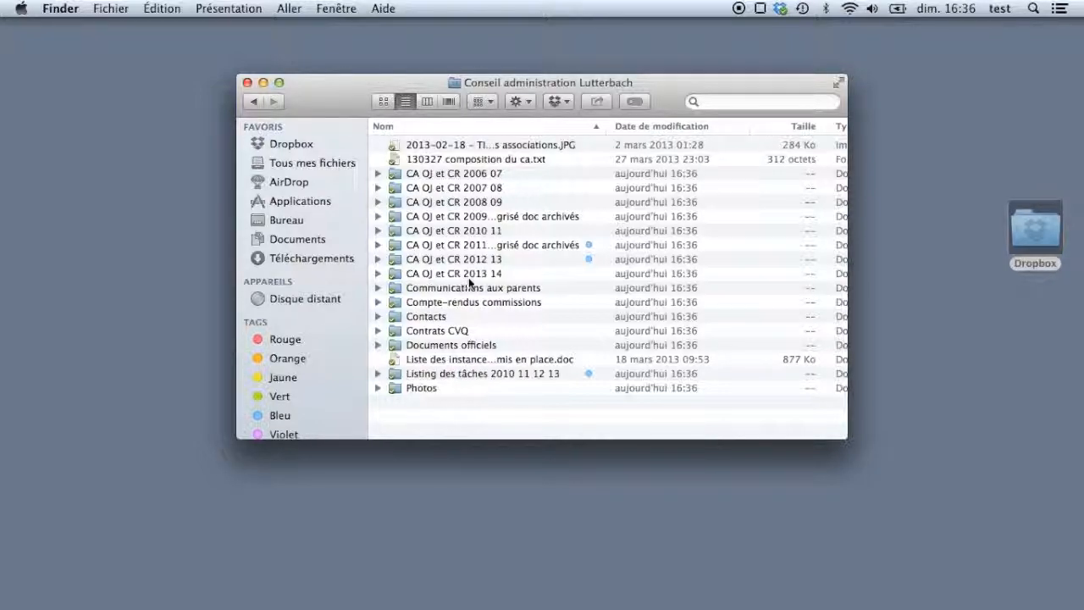
- Quick Look 140405 CR CA.pdf in CA du 2014-04-05, then return to the Dropbox folder
{"action": "double_click", "coordinate": [396, 273]}
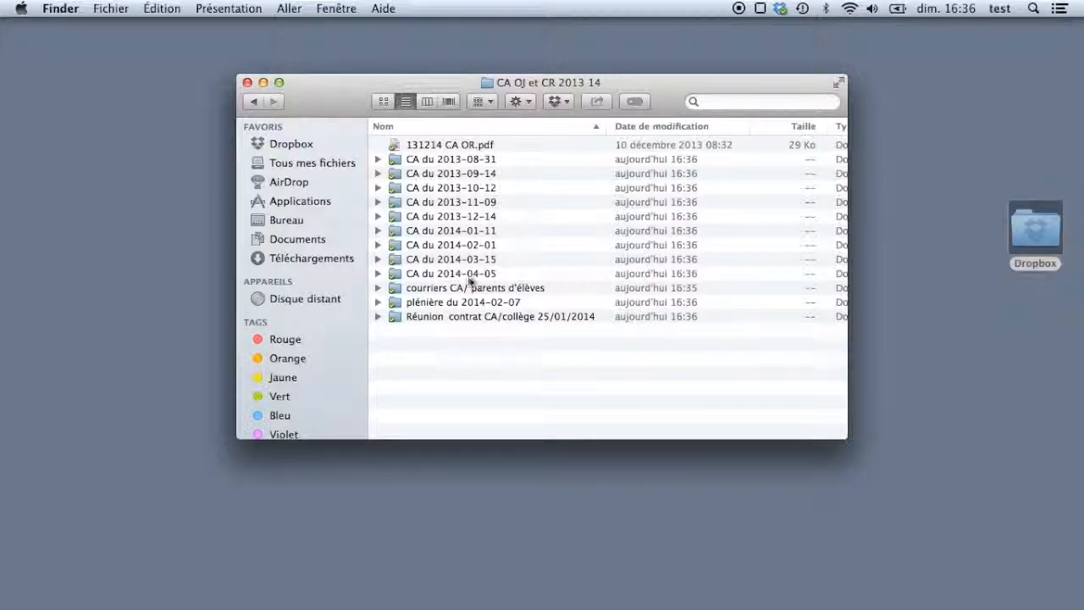
{"action": "double_click", "coordinate": [399, 273]}
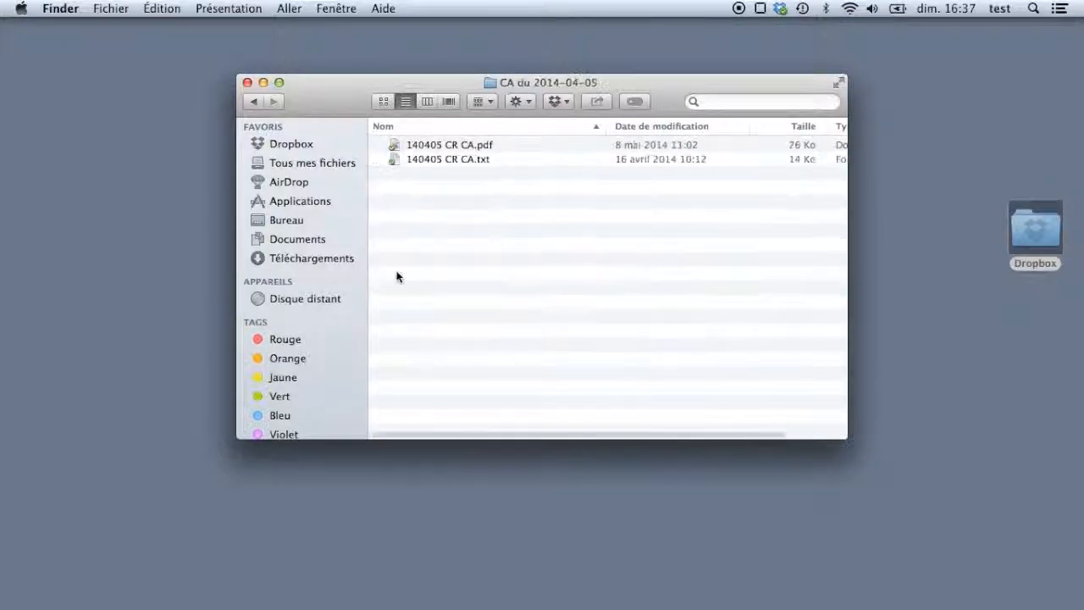
{"action": "left_click", "coordinate": [394, 147]}
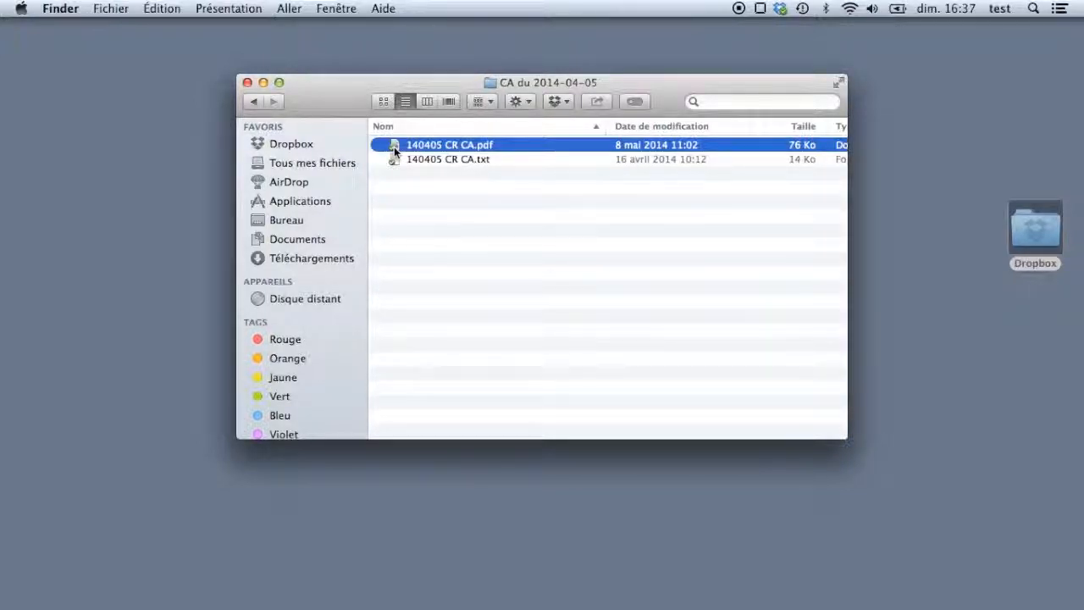
{"action": "key", "text": "space"}
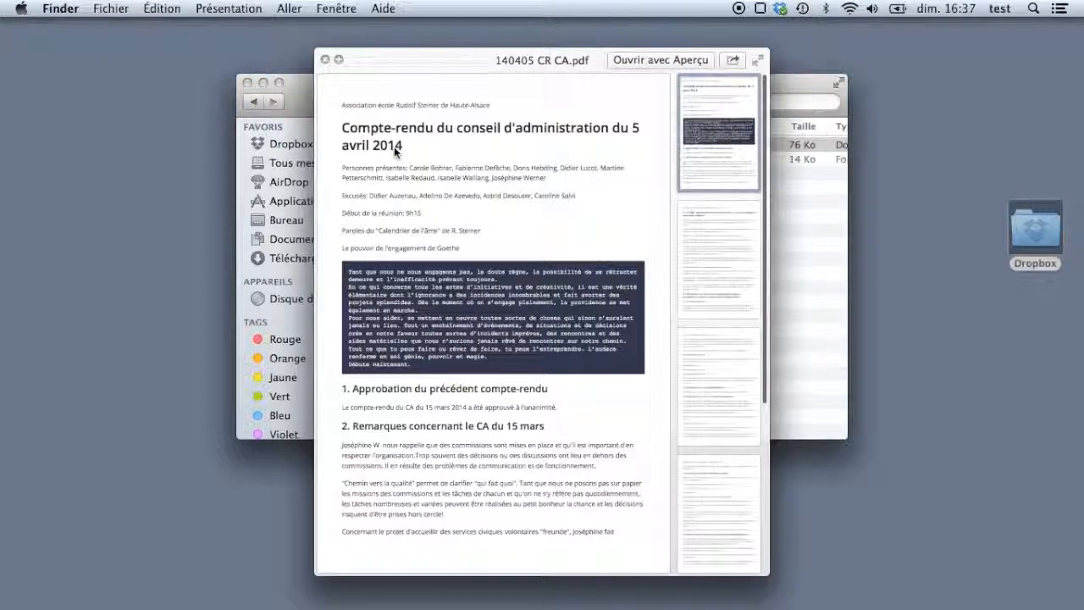
{"action": "scroll", "coordinate": [480, 310], "scroll_direction": "down", "scroll_amount": 20}
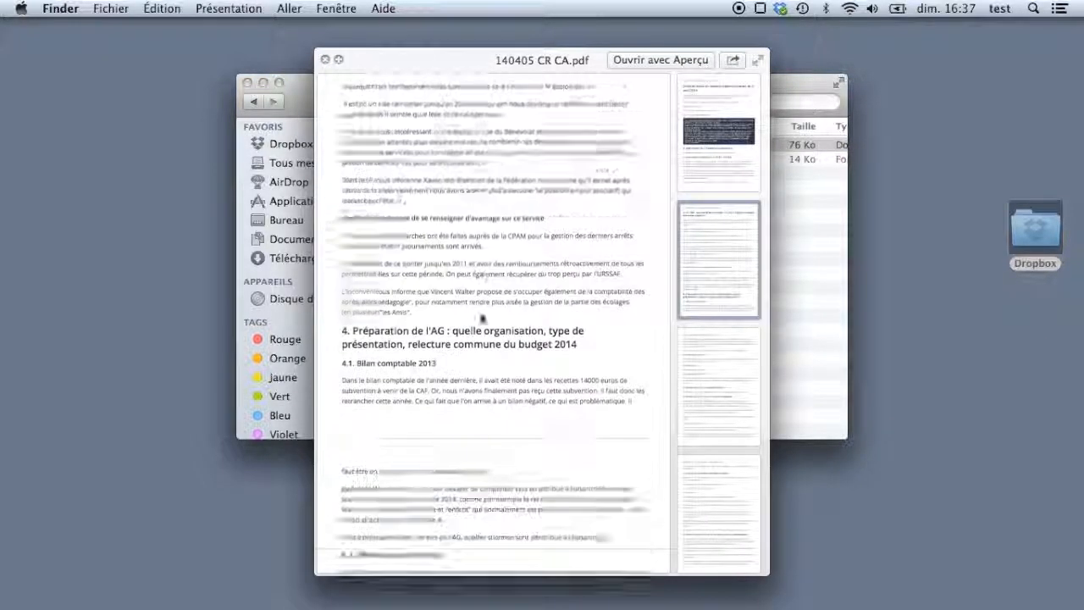
{"action": "scroll", "coordinate": [480, 315], "scroll_direction": "down", "scroll_amount": 15}
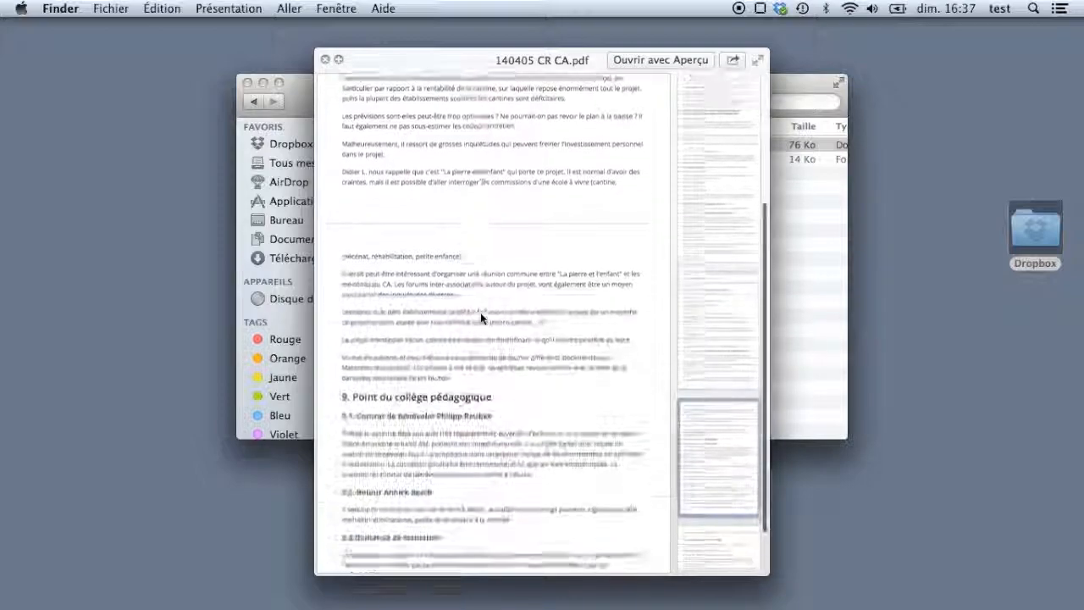
{"action": "scroll", "coordinate": [480, 314], "scroll_direction": "down", "scroll_amount": 5}
{"action": "scroll", "coordinate": [480, 315], "scroll_direction": "up", "scroll_amount": 15}
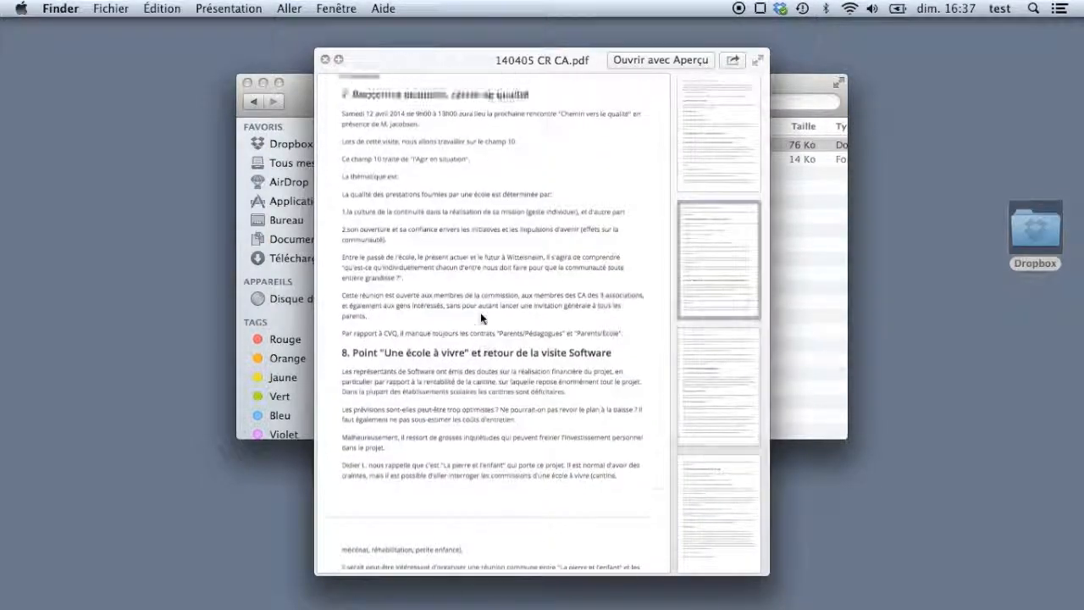
{"action": "key", "text": "space"}
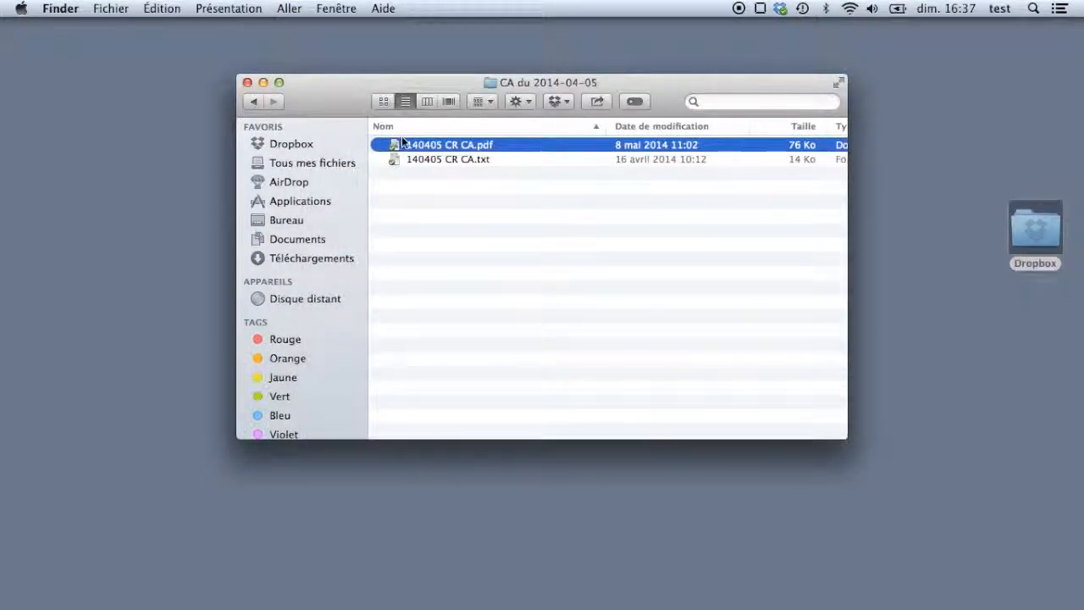
{"action": "left_click", "coordinate": [292, 144]}
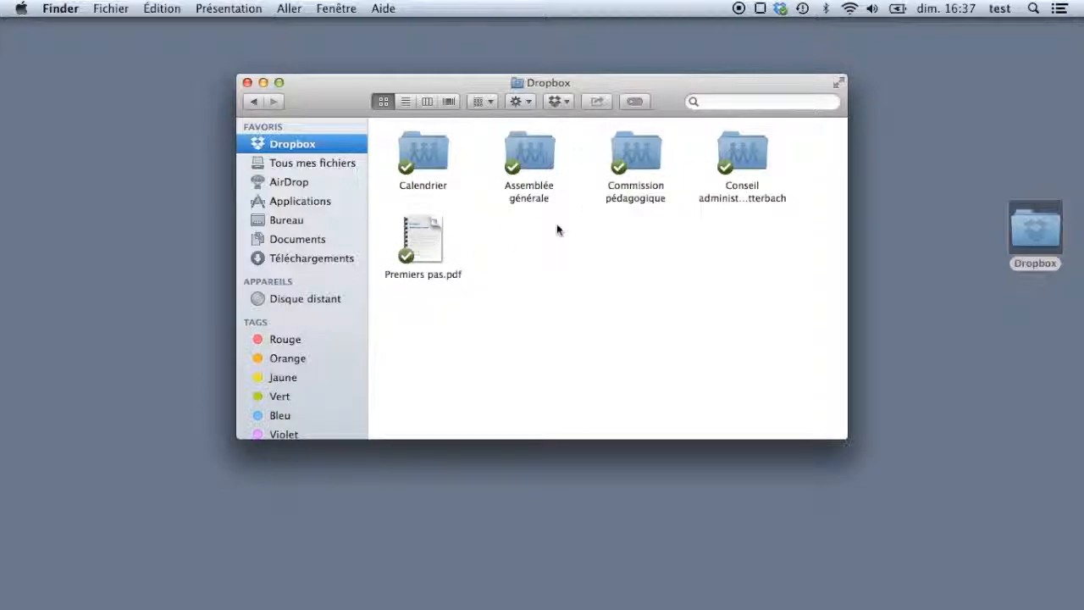
- Create the folder 'Nouveau projet très important' in Conseil administration Lutterbach and open it
{"action": "double_click", "coordinate": [747, 160]}
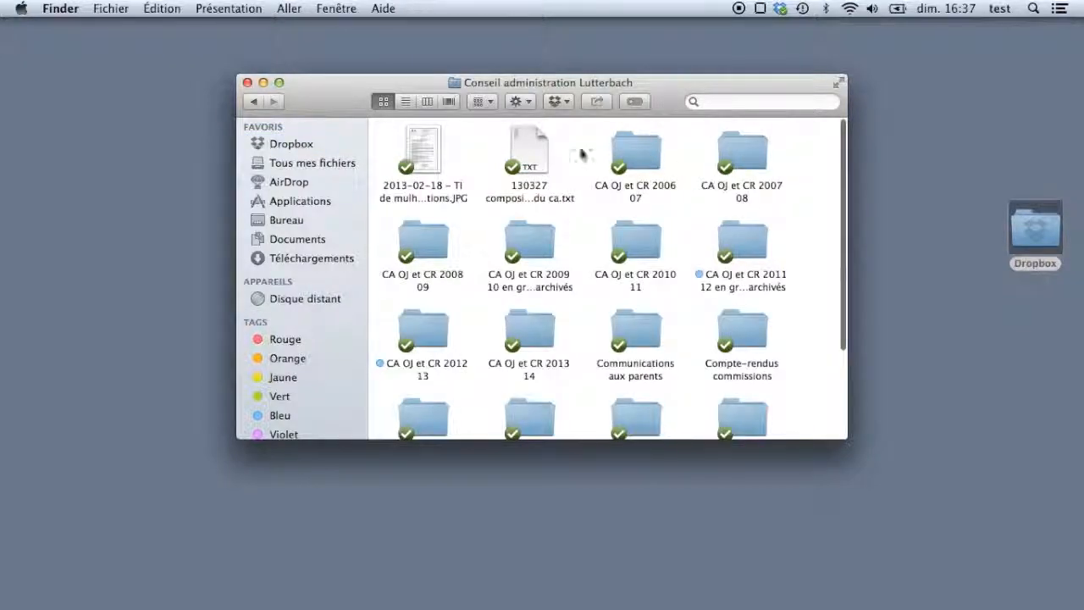
{"action": "left_click", "coordinate": [406, 101]}
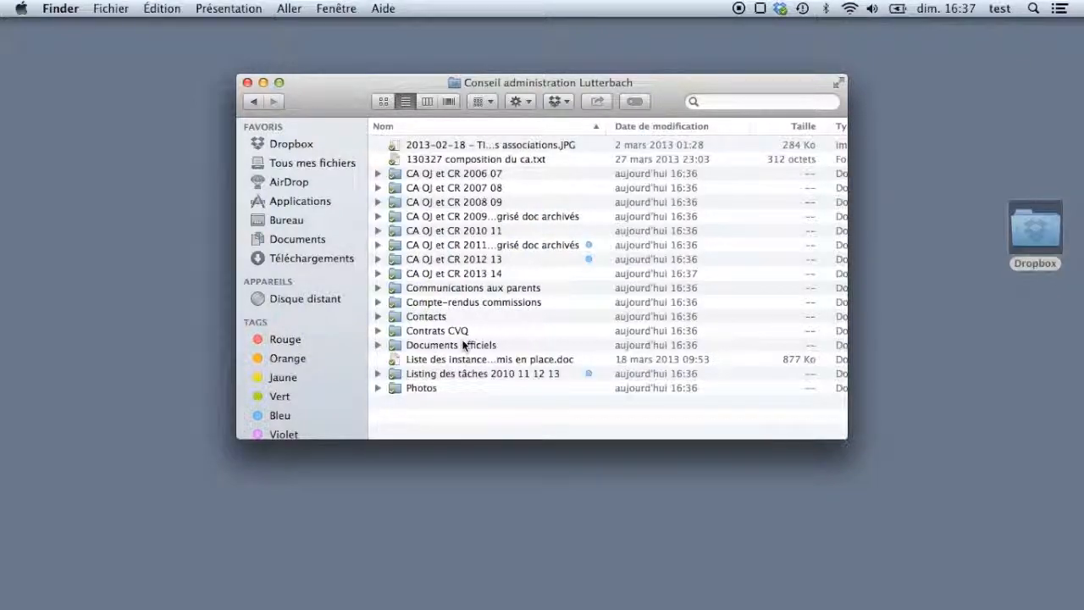
{"action": "right_click", "coordinate": [456, 414]}
{"action": "left_click", "coordinate": [476, 415]}
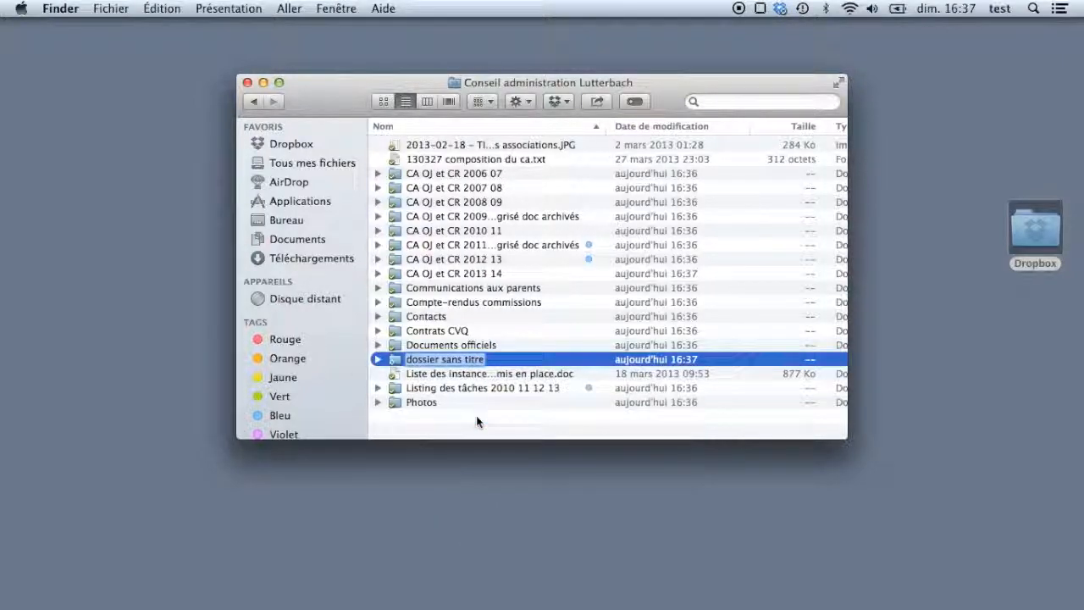
{"action": "type", "text": "Nouveau"}
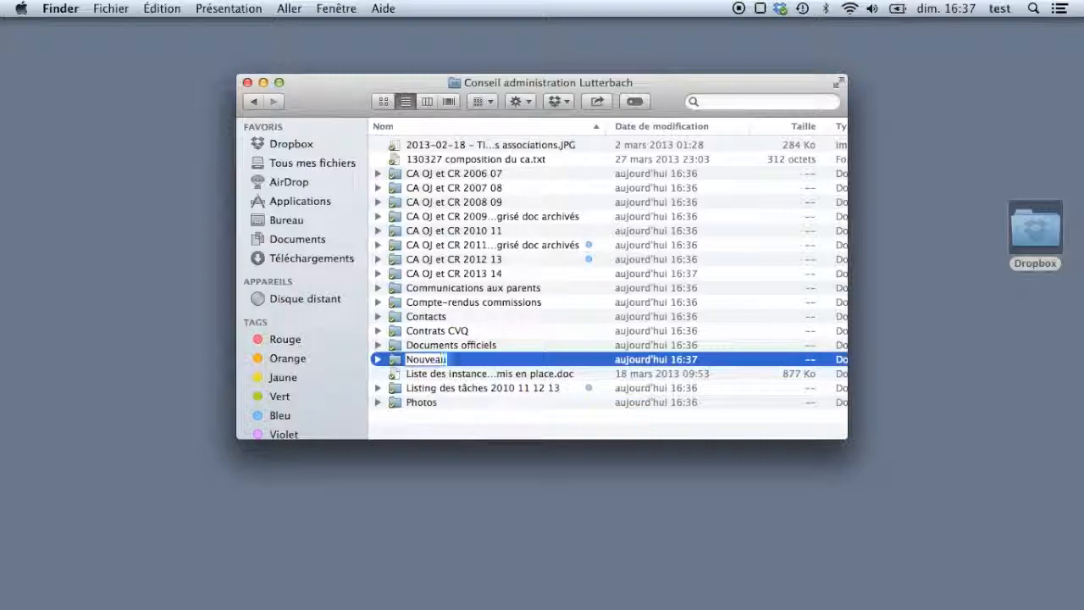
{"action": "type", "text": " projet très"}
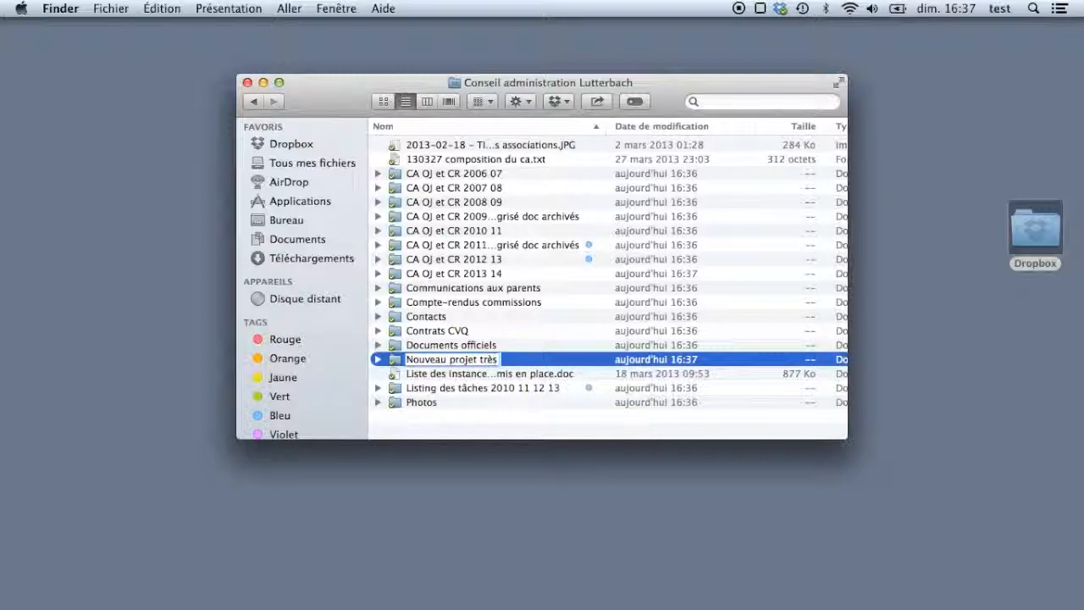
{"action": "type", "text": " importeant"}
{"action": "key", "text": "Return"}
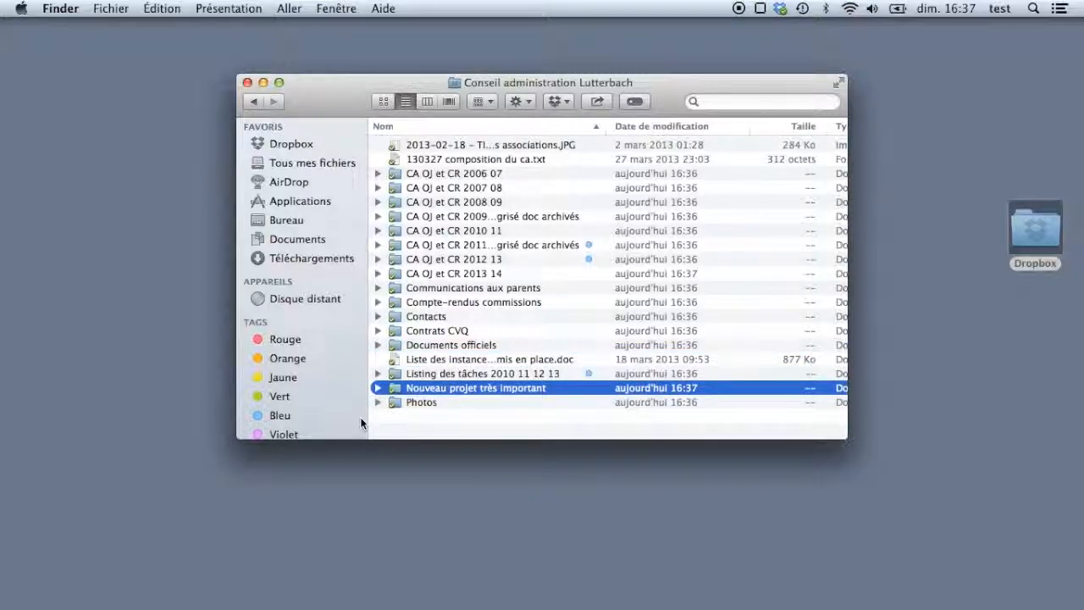
{"action": "double_click", "coordinate": [394, 388]}
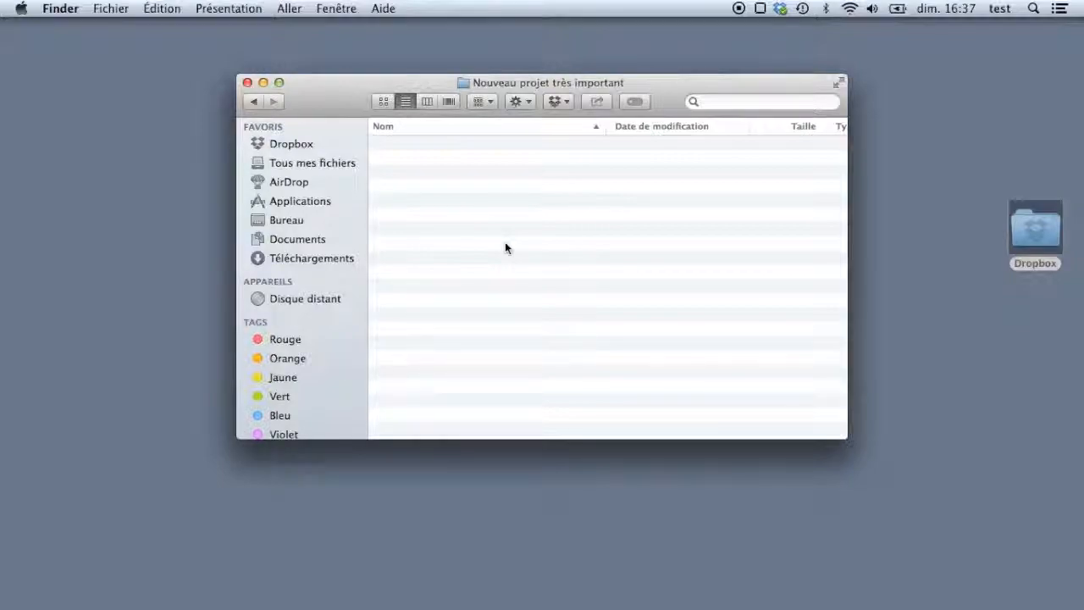
- Launch Sublime Text 2 through Spotlight
{"action": "key", "text": "super+space"}
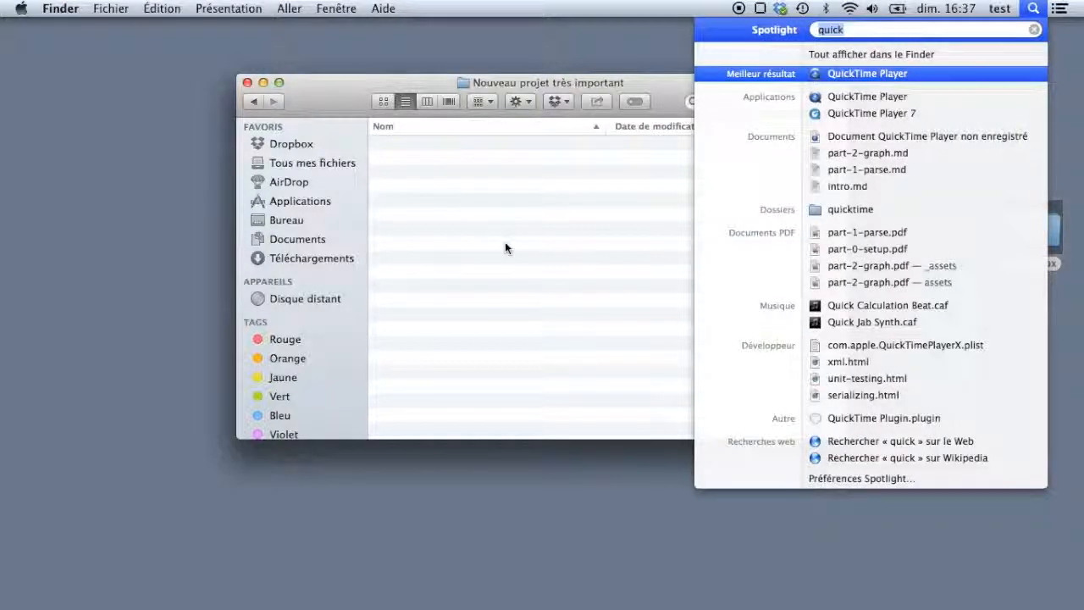
{"action": "type", "text": "text"}
{"action": "key", "text": "Return"}
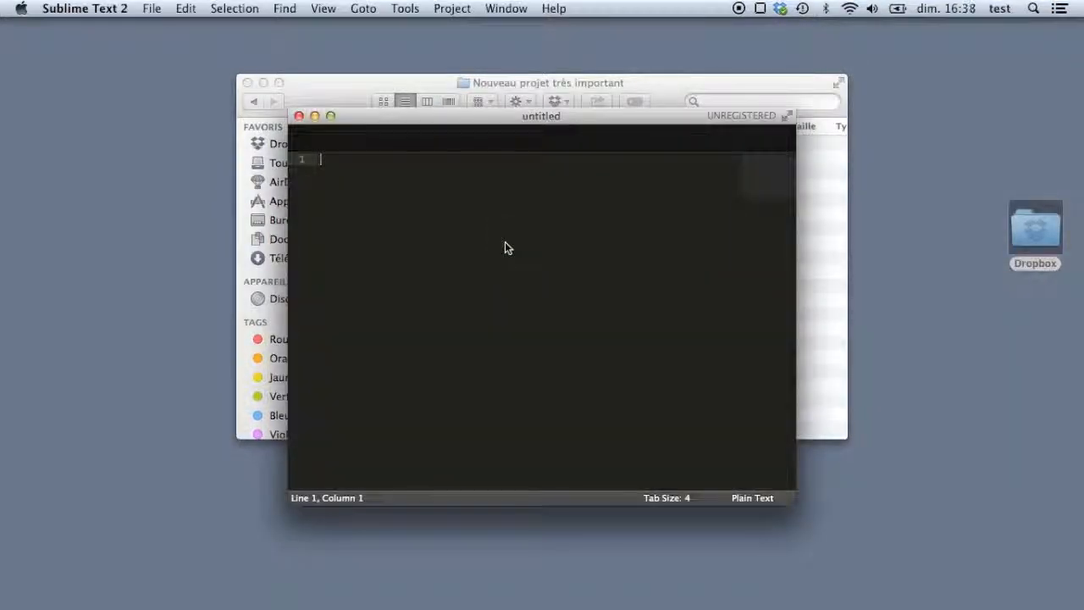
- Type 'document très important sur lequel tout le monde travaille' into the new document
{"action": "type", "text": "document tè"}
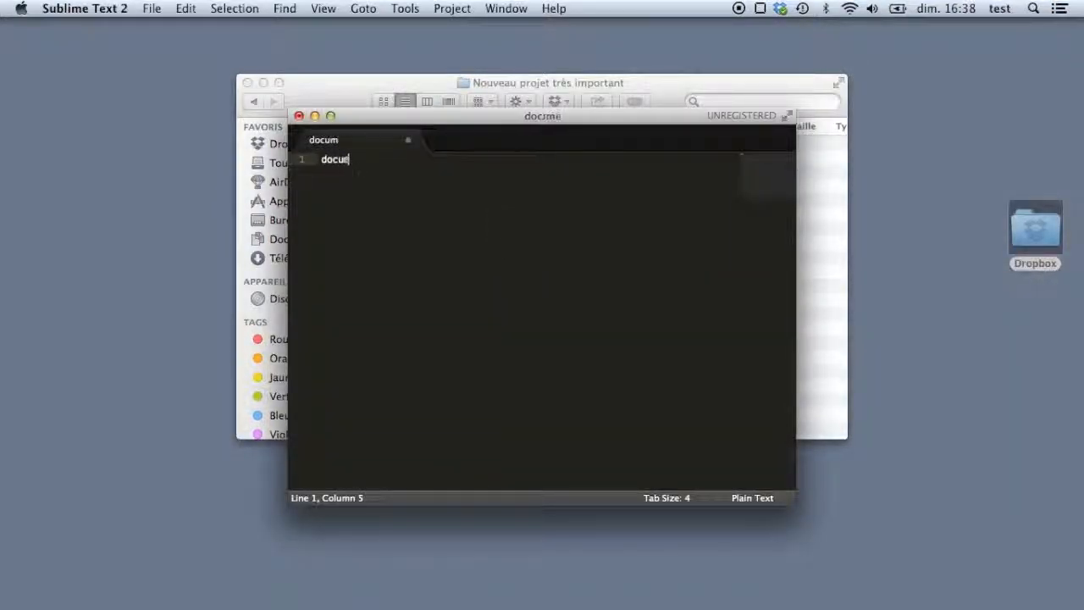
{"action": "key", "text": "BackSpace"}
{"action": "type", "text": "rès important sur leqeul"}
{"action": "key", "text": "BackSpace"}
{"action": "key", "text": "BackSpace"}
{"action": "key", "text": "BackSpace"}
{"action": "type", "text": "uel tout le monde travaille"}
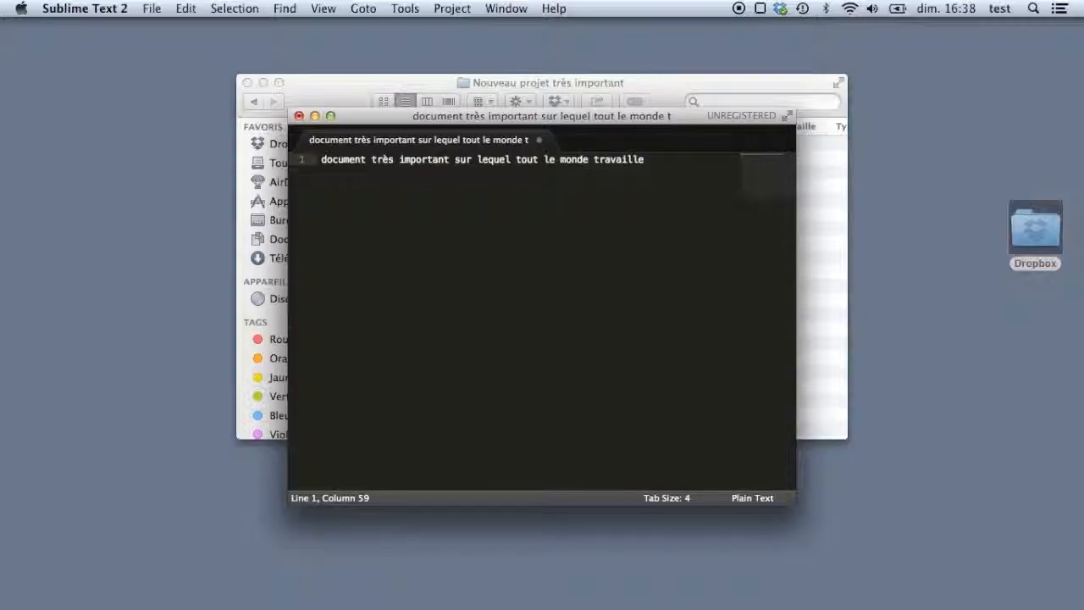
{"action": "left_click", "coordinate": [152, 9]}
- Save the document into Dropbox > Conseil administration Lutterbach > Nouveau projet très important
{"action": "left_click", "coordinate": [169, 102]}
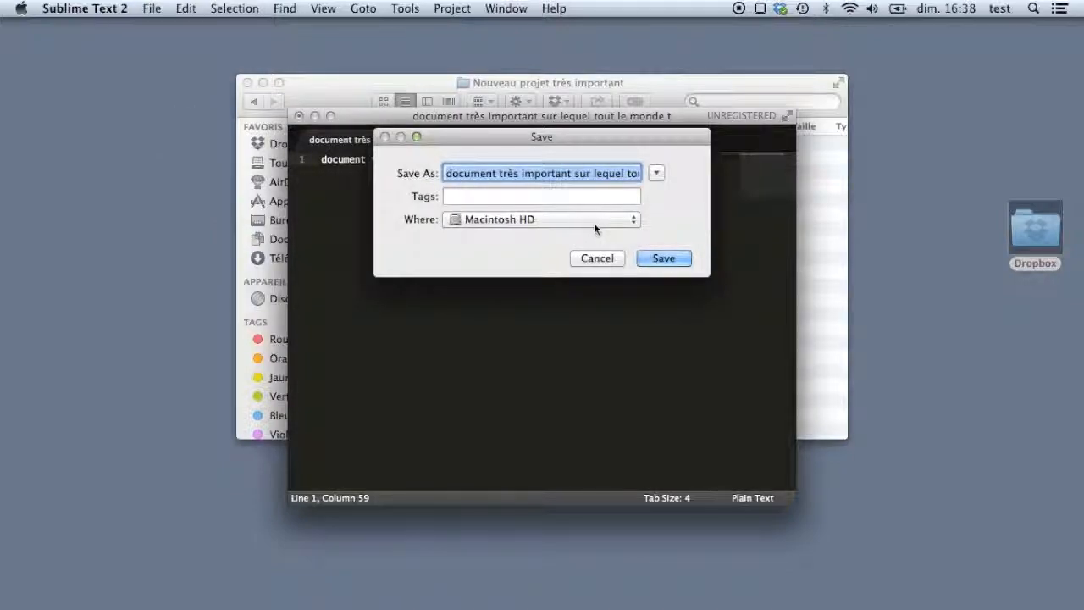
{"action": "left_click", "coordinate": [595, 222]}
{"action": "left_click", "coordinate": [603, 225]}
{"action": "left_click", "coordinate": [656, 173]}
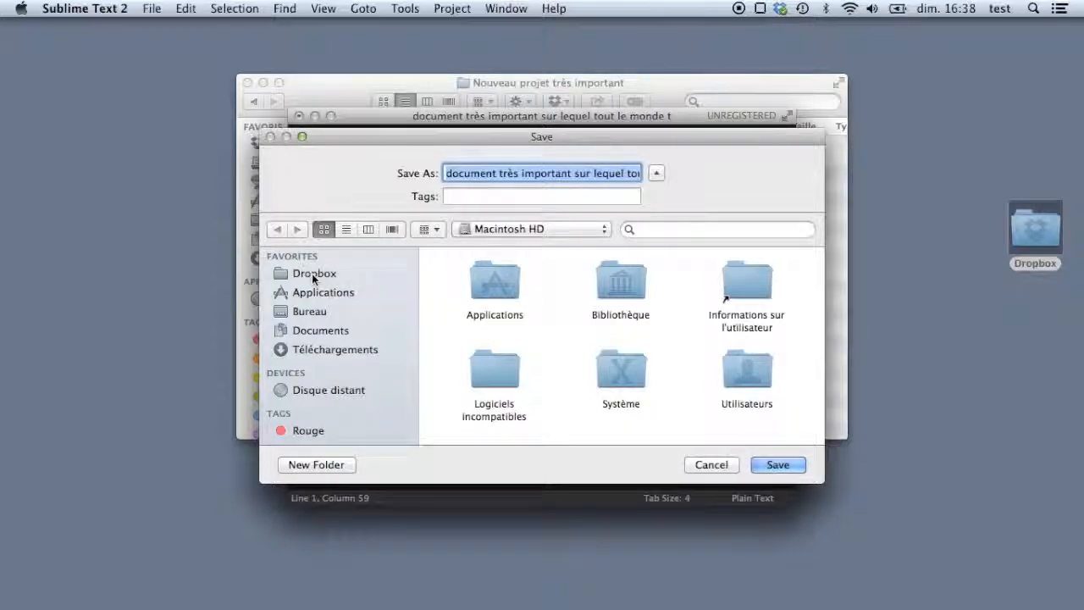
{"action": "left_click", "coordinate": [313, 276]}
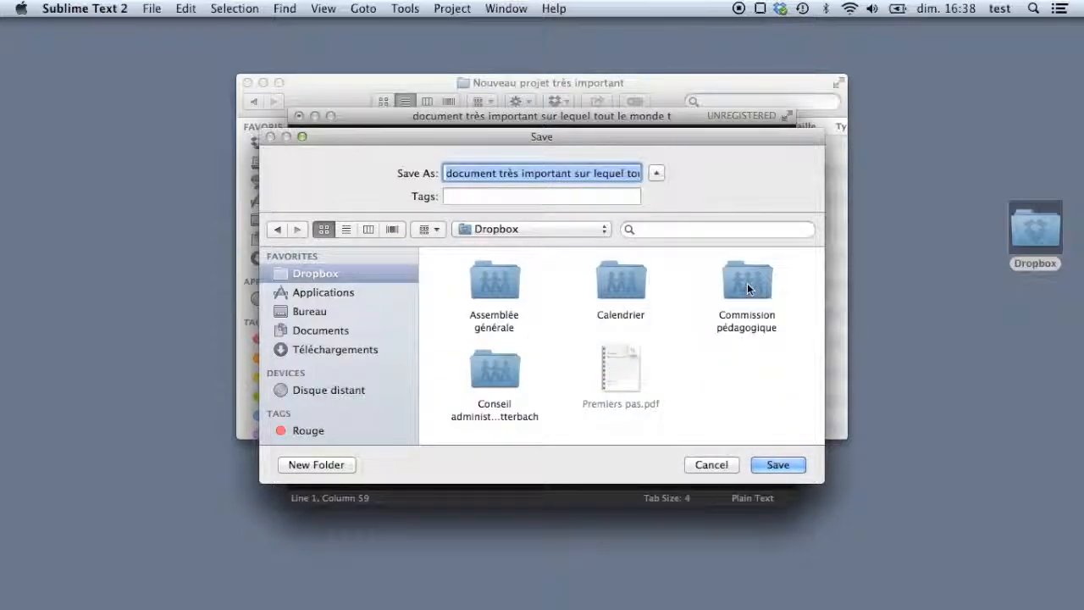
{"action": "double_click", "coordinate": [502, 370]}
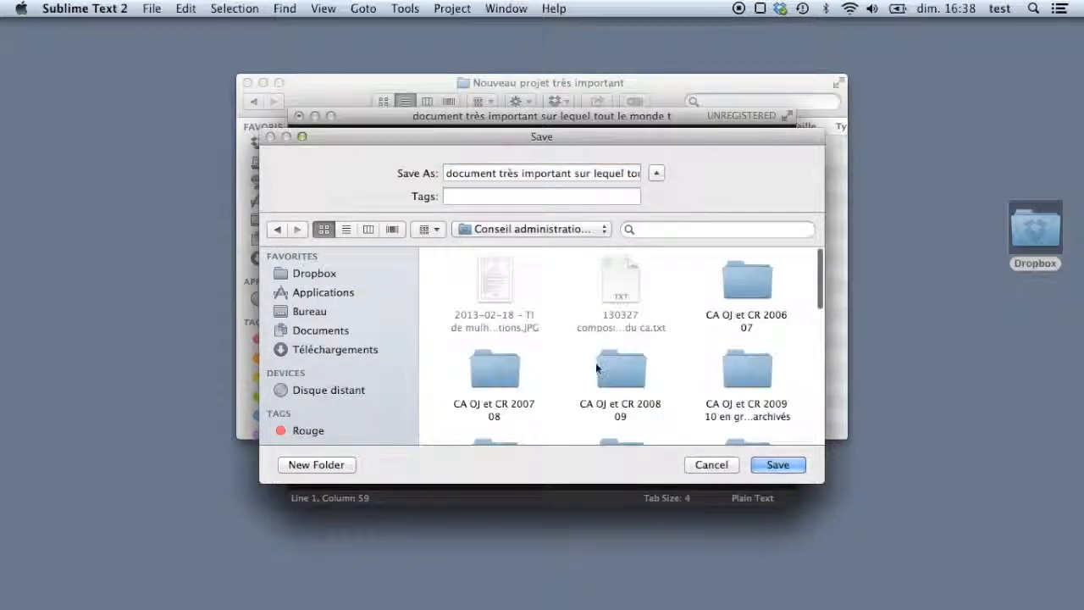
{"action": "left_click", "coordinate": [346, 229]}
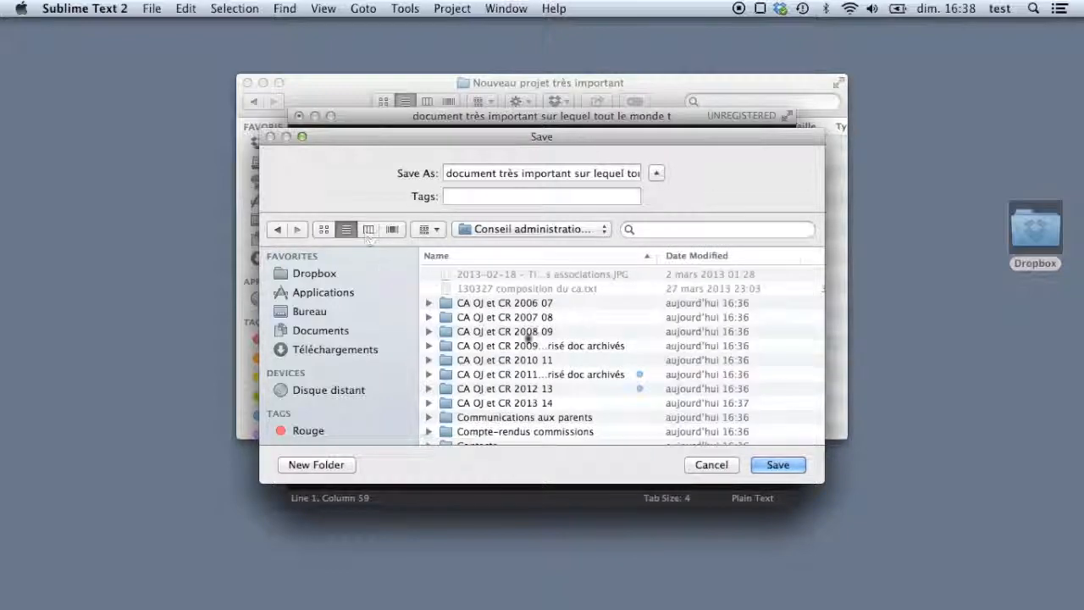
{"action": "scroll", "coordinate": [495, 333], "scroll_direction": "down", "scroll_amount": 5}
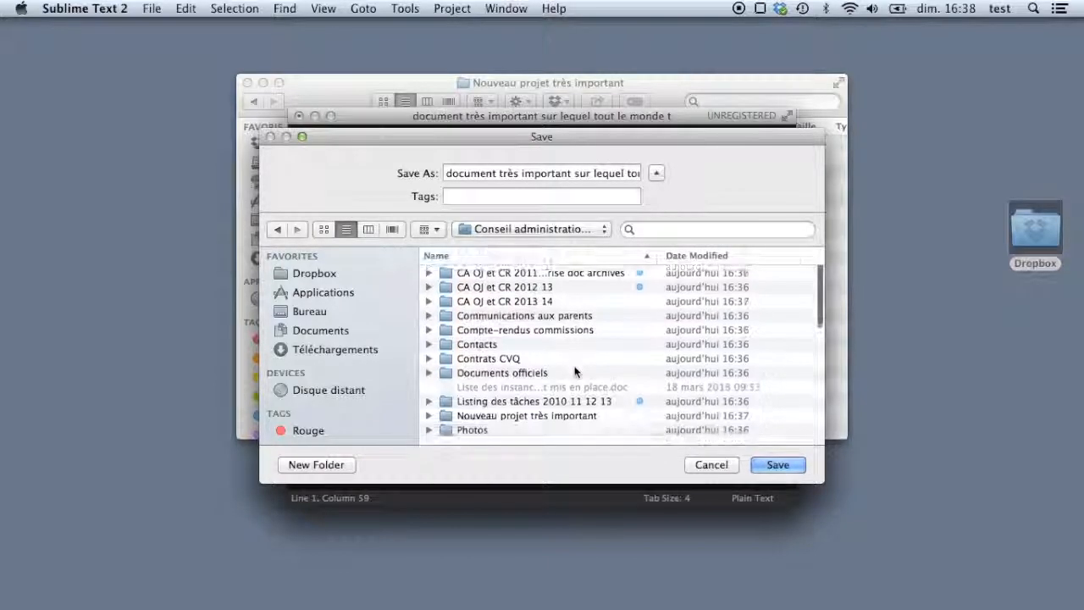
{"action": "double_click", "coordinate": [446, 423]}
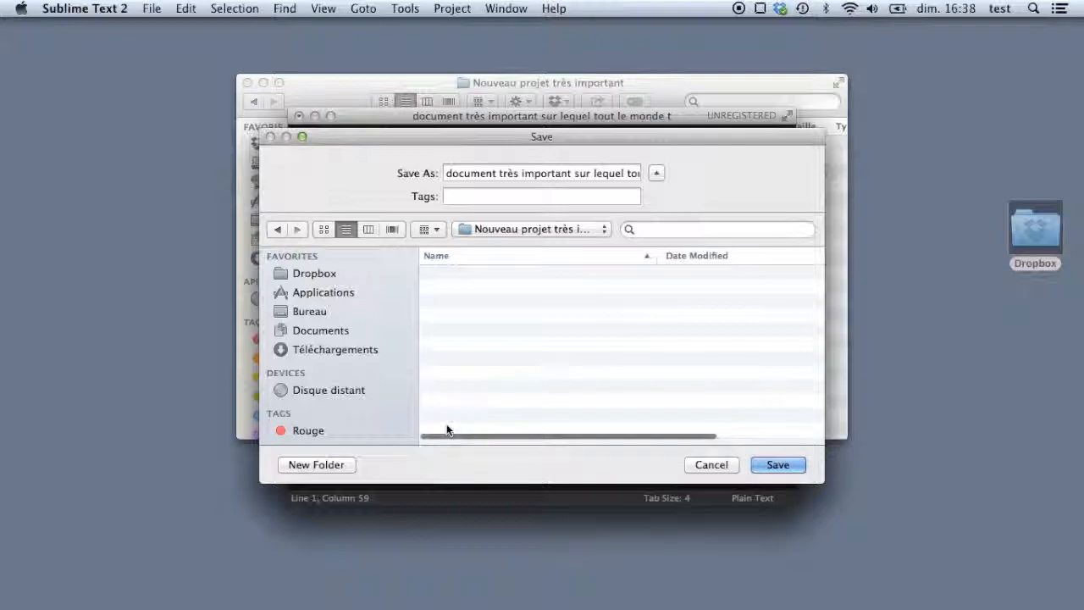
{"action": "left_click", "coordinate": [766, 465]}
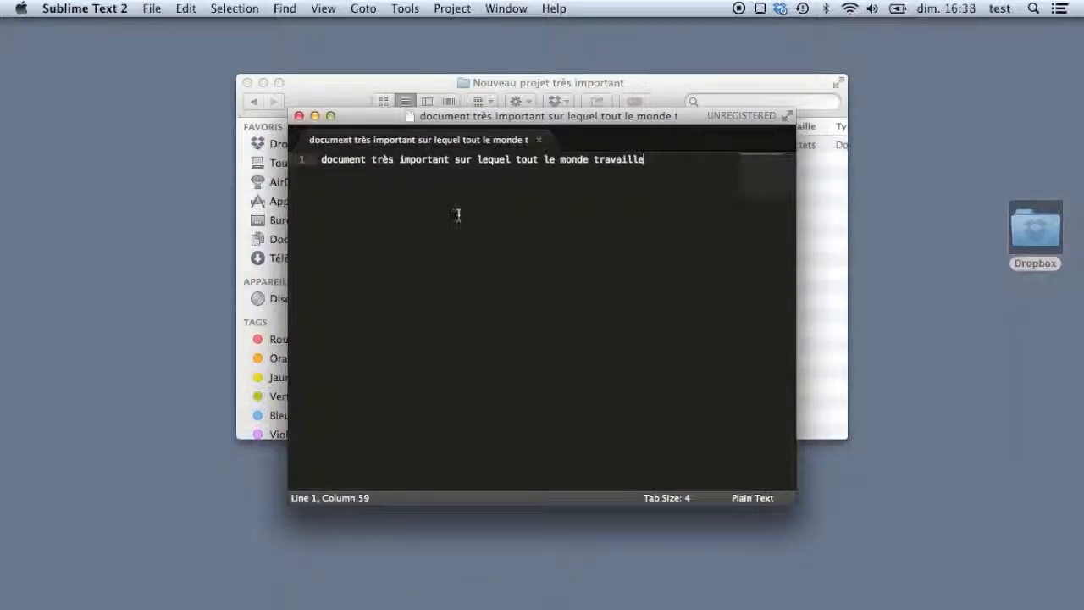
- Close Sublime Text, Quick Look the saved document in Finder, then switch to icon view
{"action": "left_click", "coordinate": [298, 115]}
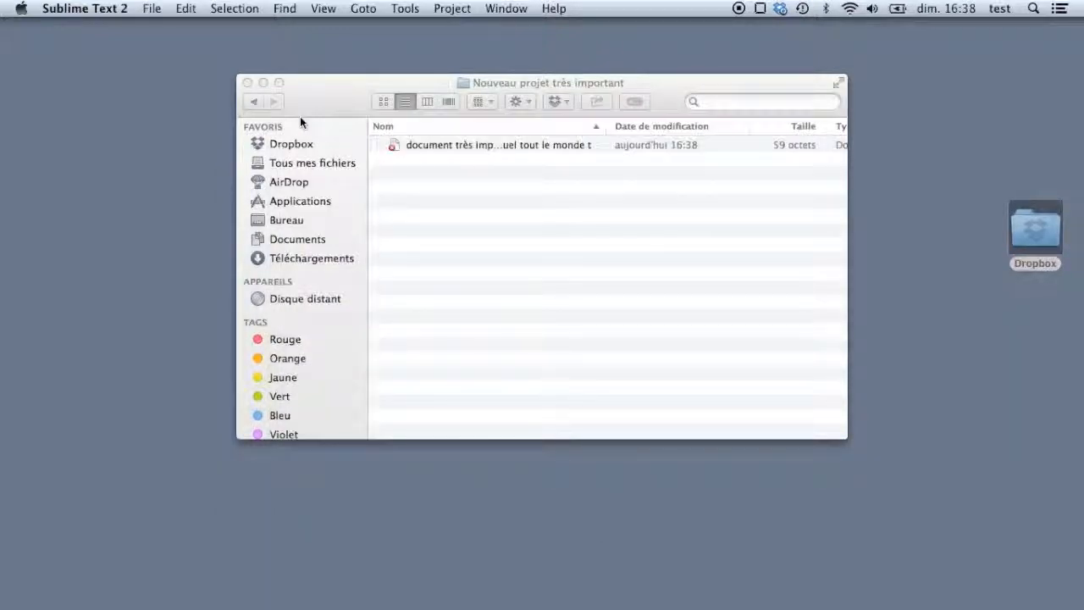
{"action": "left_click", "coordinate": [417, 148]}
{"action": "left_click", "coordinate": [487, 150]}
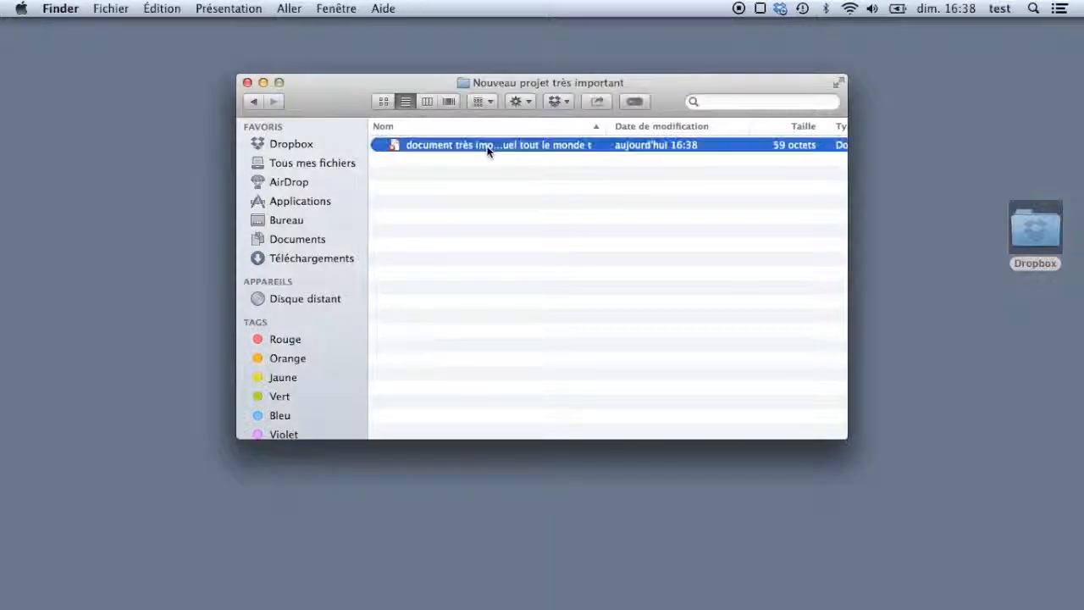
{"action": "key", "text": "space"}
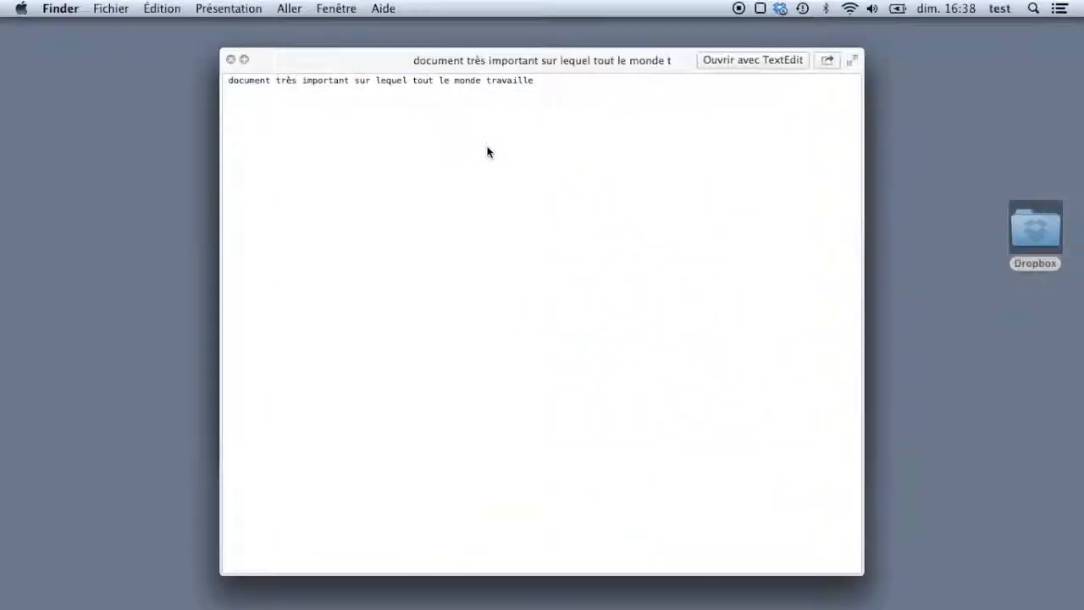
{"action": "key", "text": "space"}
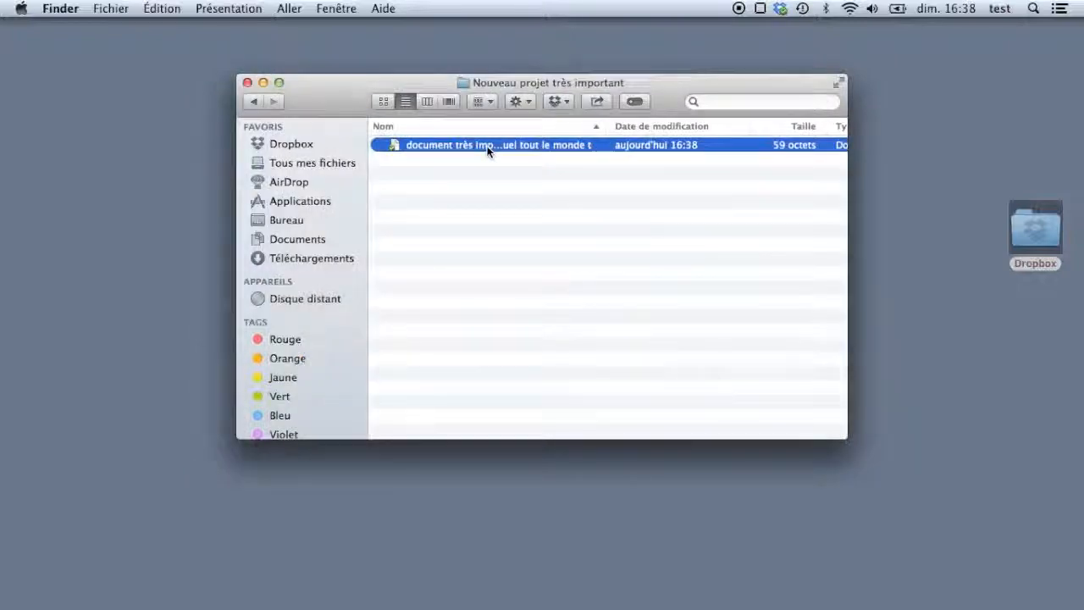
{"action": "left_click", "coordinate": [384, 100]}
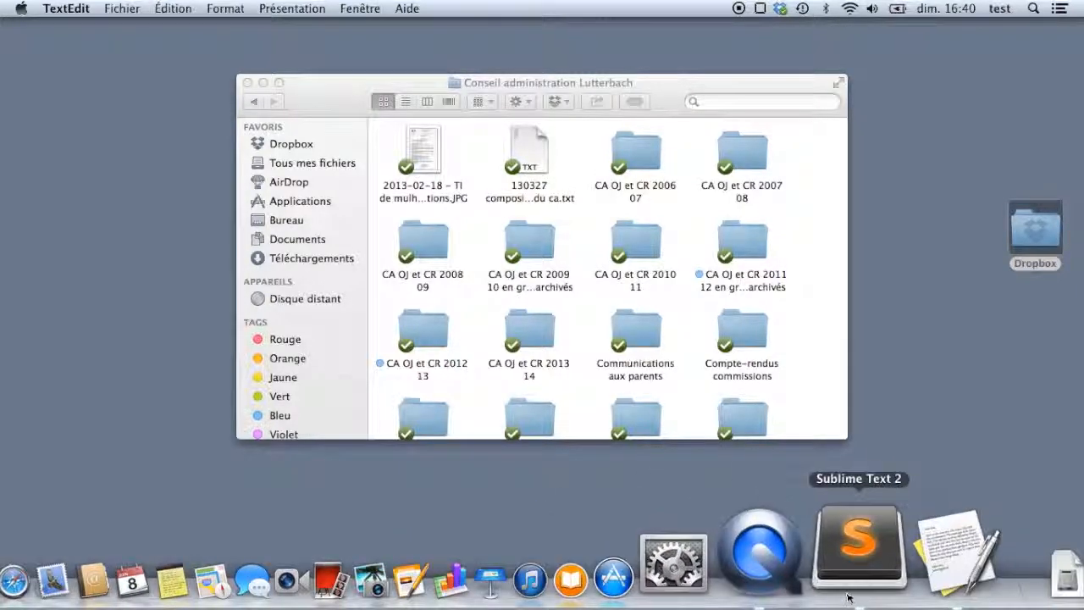
- Start a new TextEdit document and type 'voici mon document', fixing the typo
{"action": "left_click", "coordinate": [928, 547]}
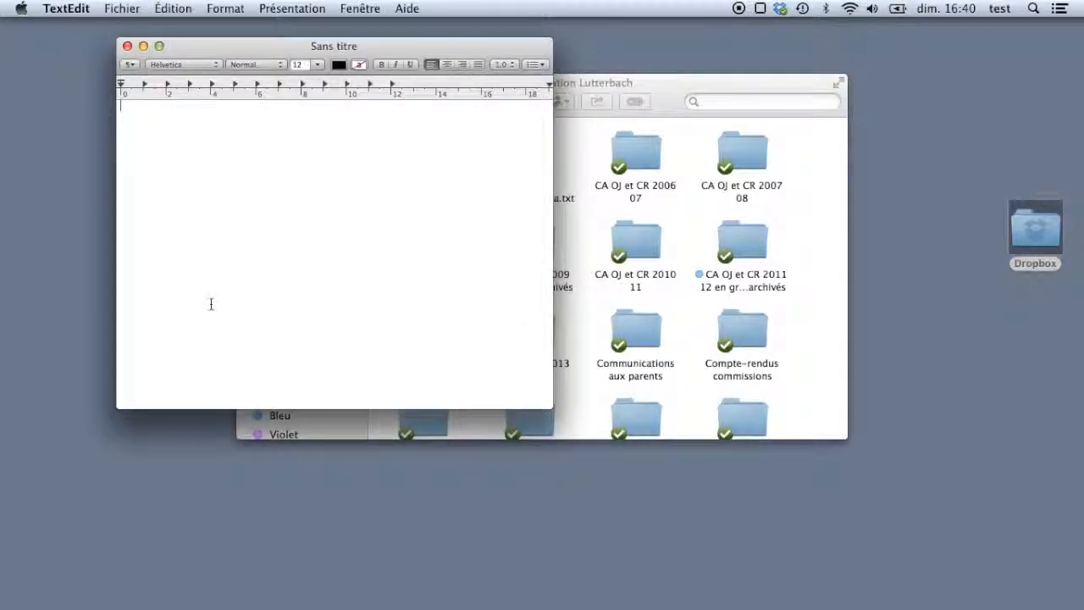
{"action": "type", "text": "voici mon document"}
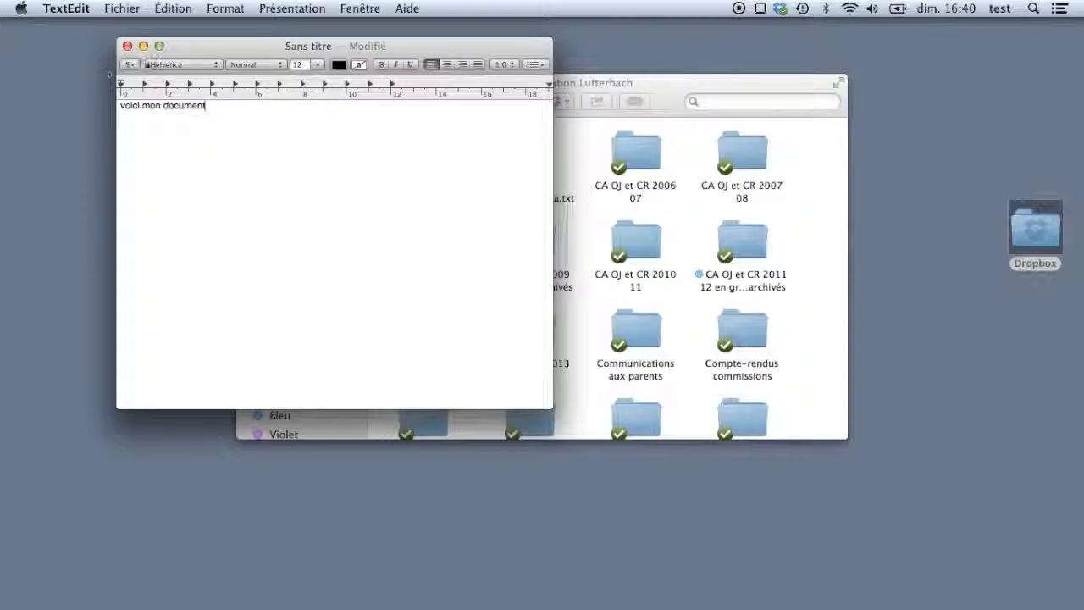
- Save the document into Dropbox > Conseil administration Lutterbach > TEST
{"action": "left_click", "coordinate": [124, 9]}
{"action": "left_click", "coordinate": [141, 97]}
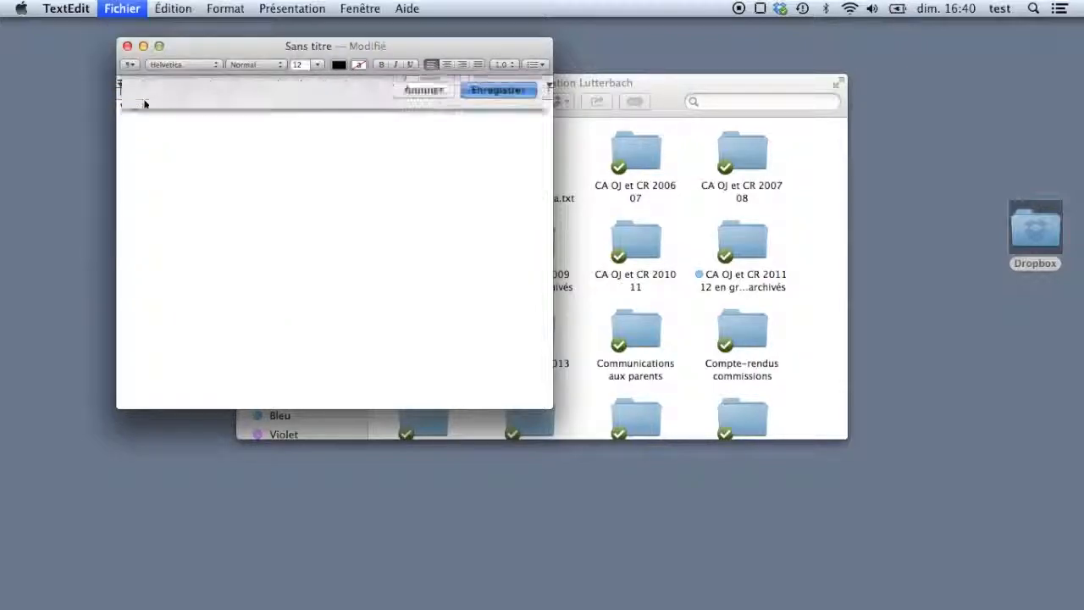
{"action": "left_click", "coordinate": [473, 103]}
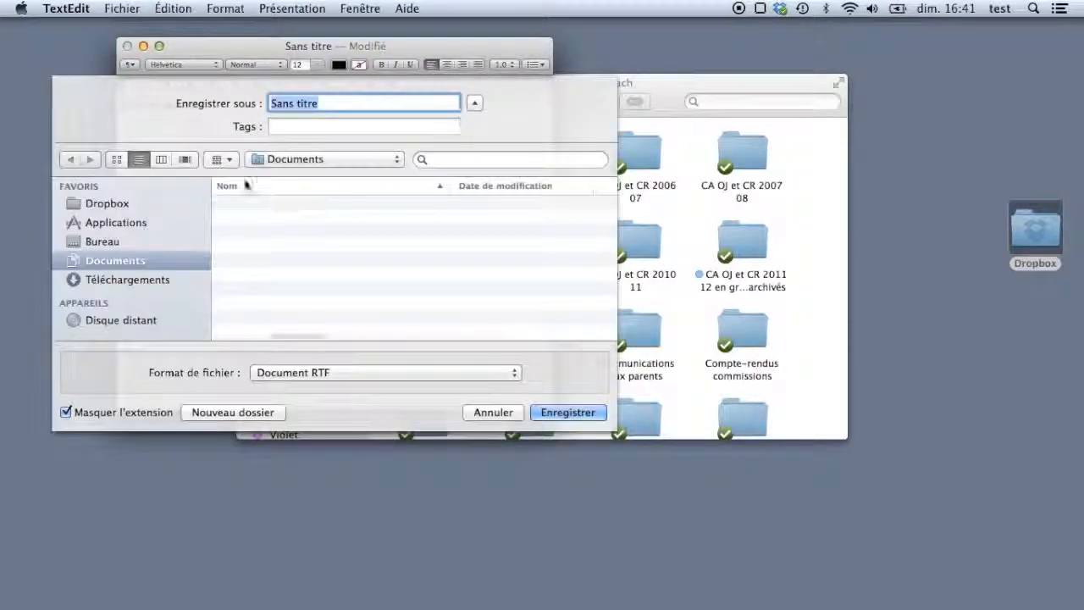
{"action": "left_click", "coordinate": [130, 206]}
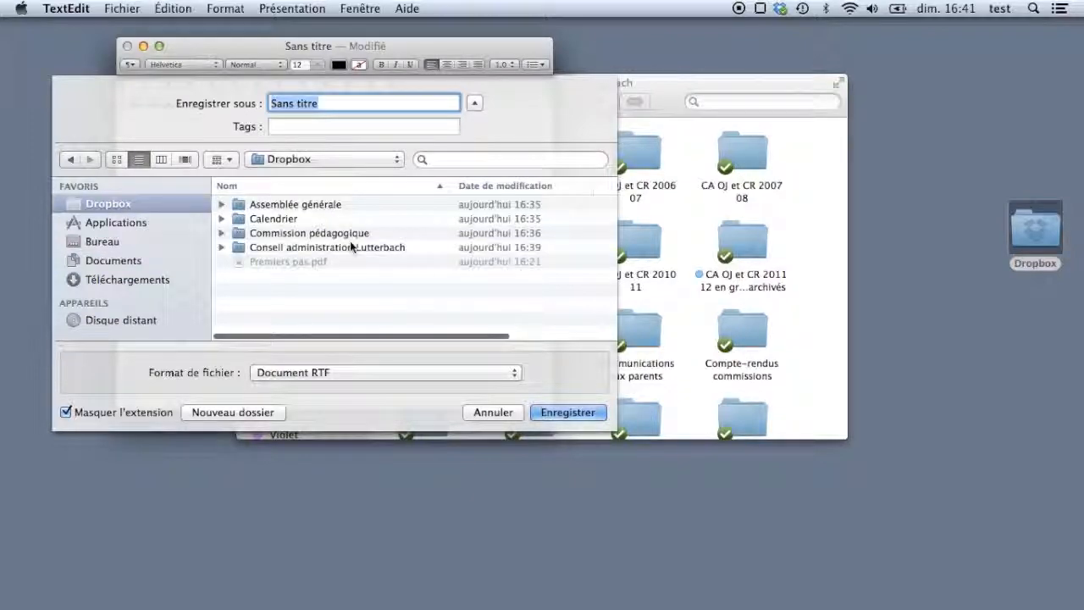
{"action": "double_click", "coordinate": [240, 247]}
{"action": "scroll", "coordinate": [240, 251], "scroll_direction": "down", "scroll_amount": 5}
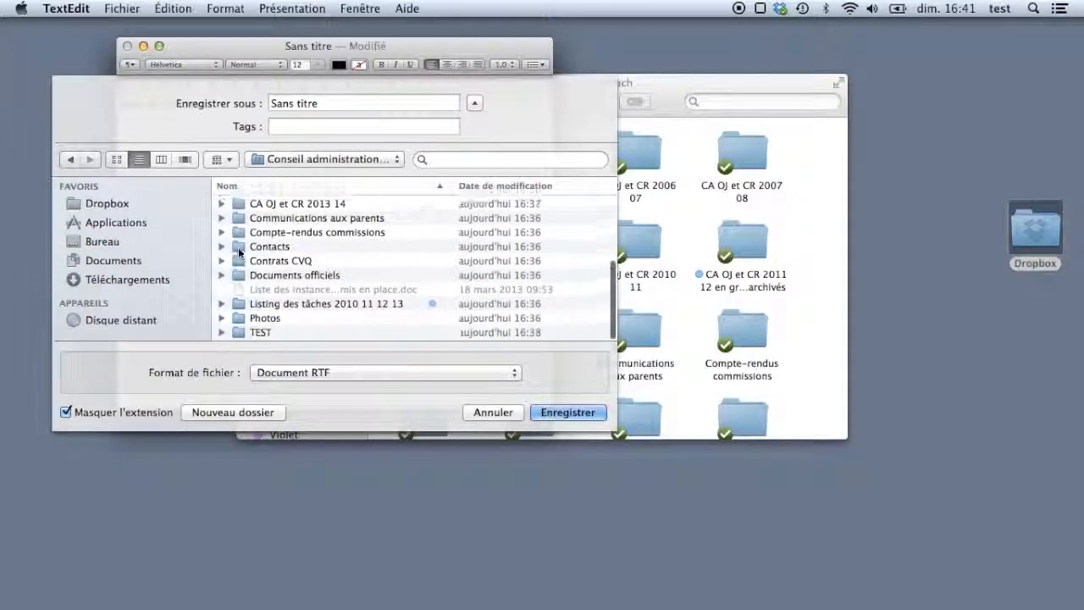
{"action": "left_click", "coordinate": [237, 335]}
{"action": "double_click", "coordinate": [237, 335]}
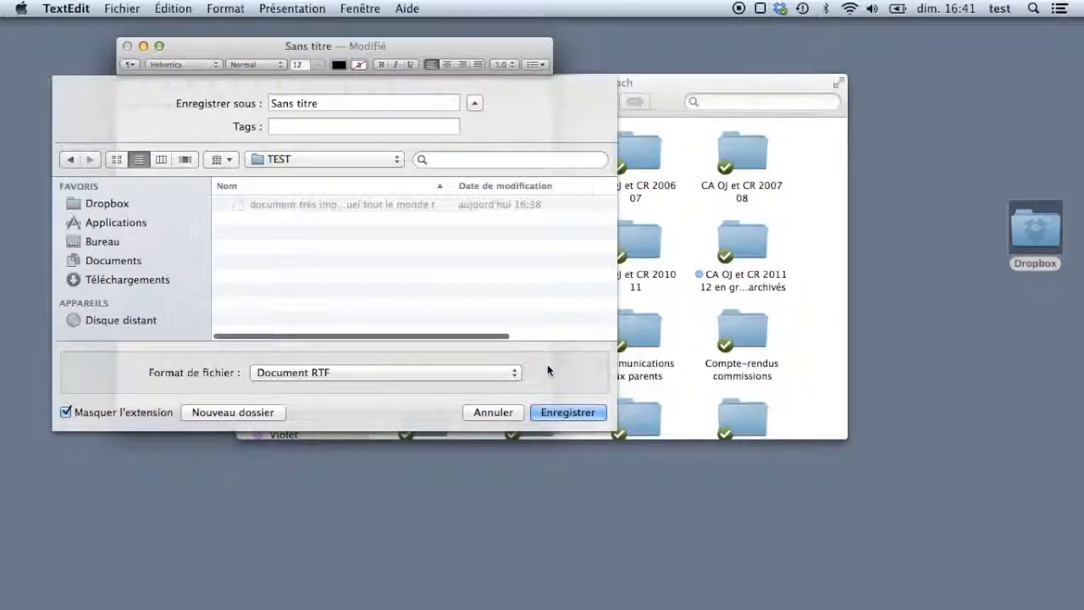
{"action": "left_click", "coordinate": [541, 413]}
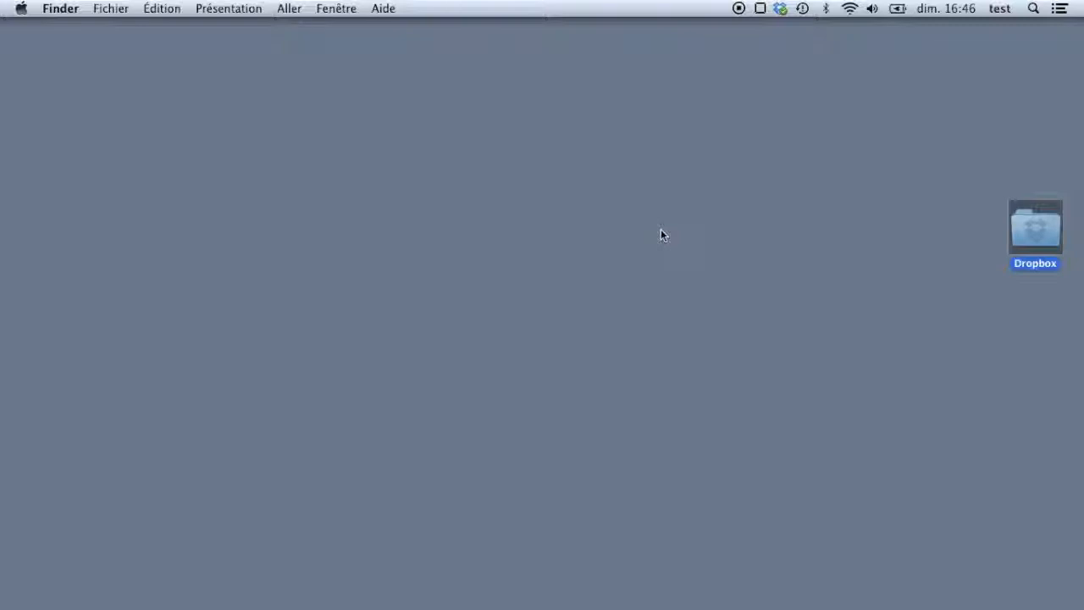
- Open the TEST folder in Dropbox and copy the Dropbox link for 2014-06-08 - document test
{"action": "double_click", "coordinate": [1036, 236]}
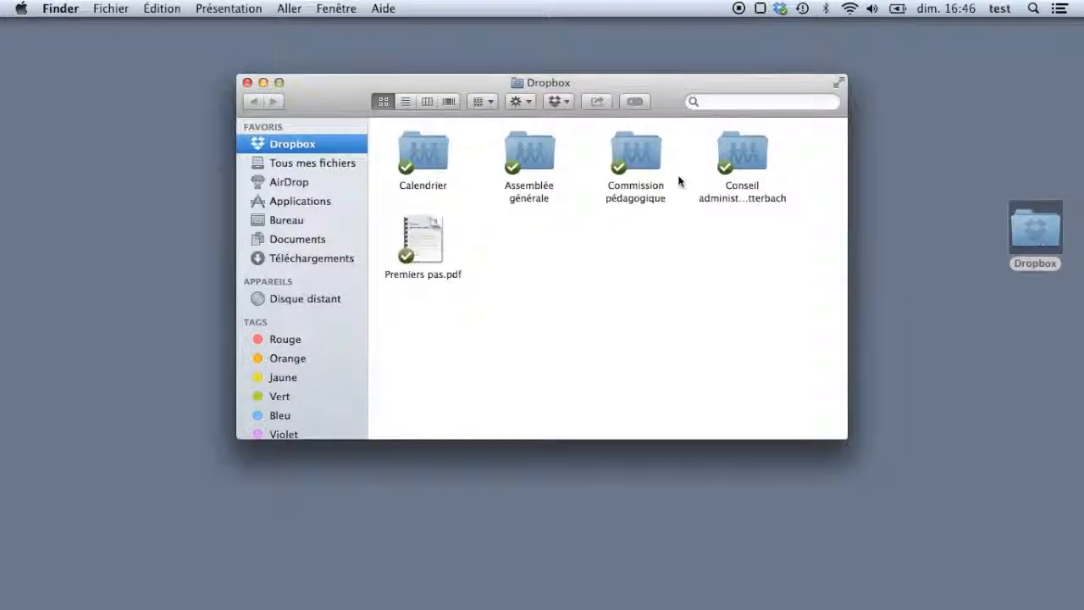
{"action": "double_click", "coordinate": [762, 162]}
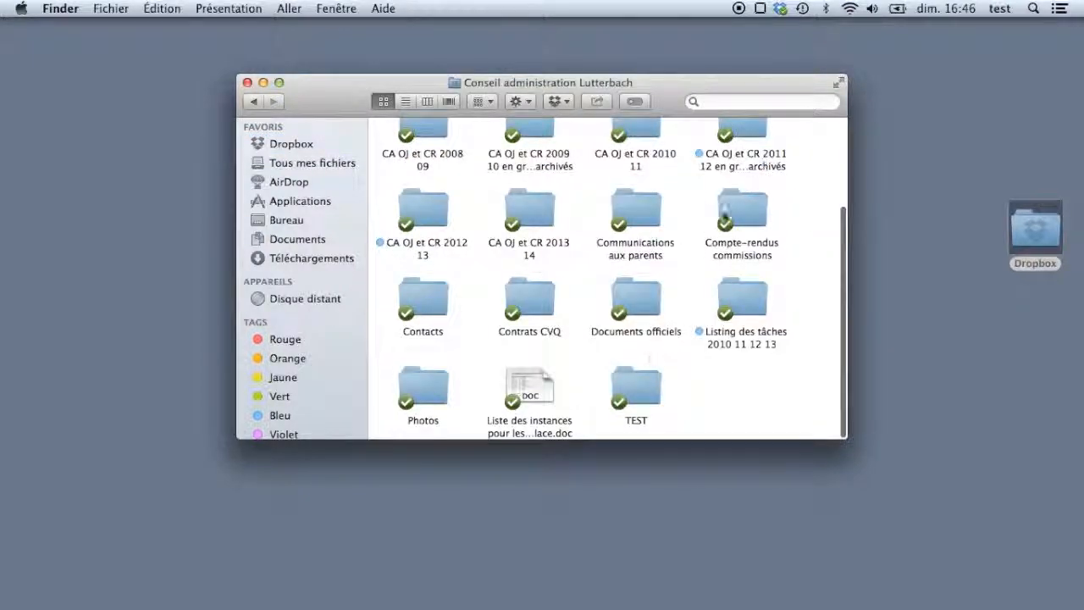
{"action": "double_click", "coordinate": [644, 391]}
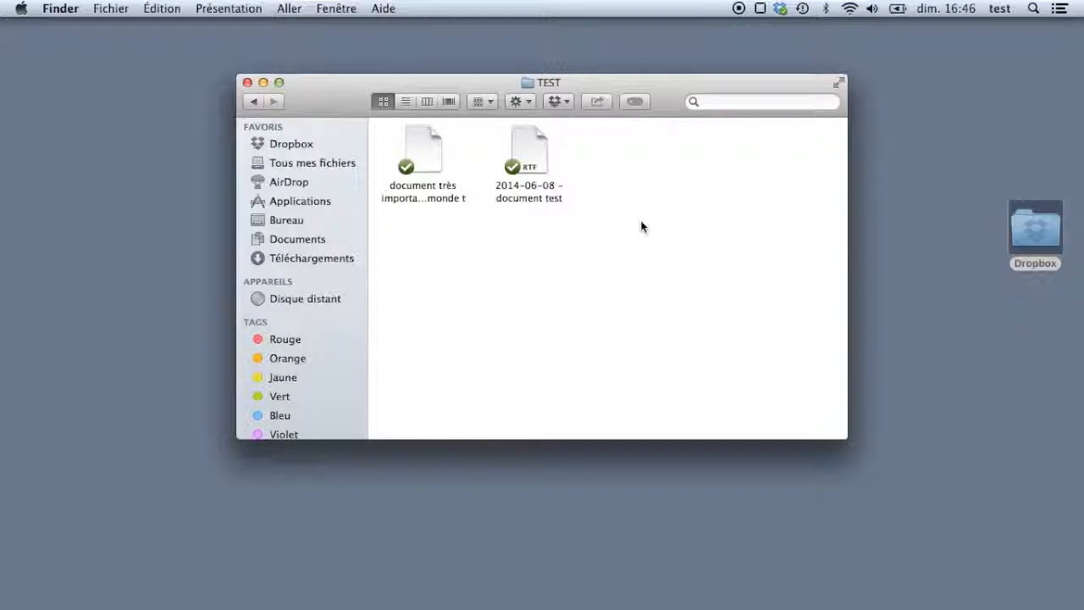
{"action": "right_click", "coordinate": [537, 164]}
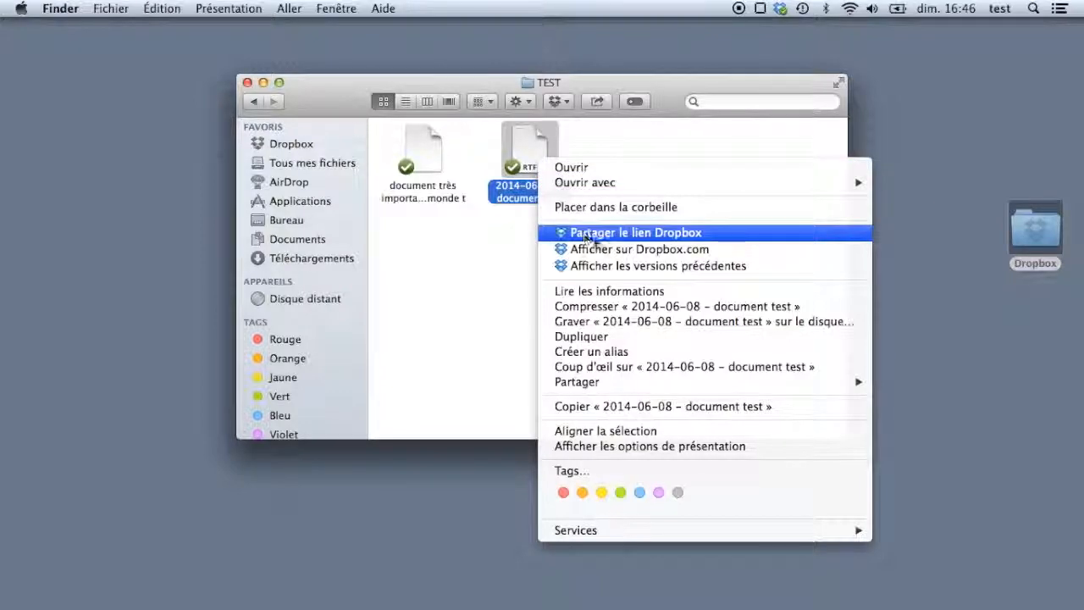
{"action": "left_click", "coordinate": [652, 234]}
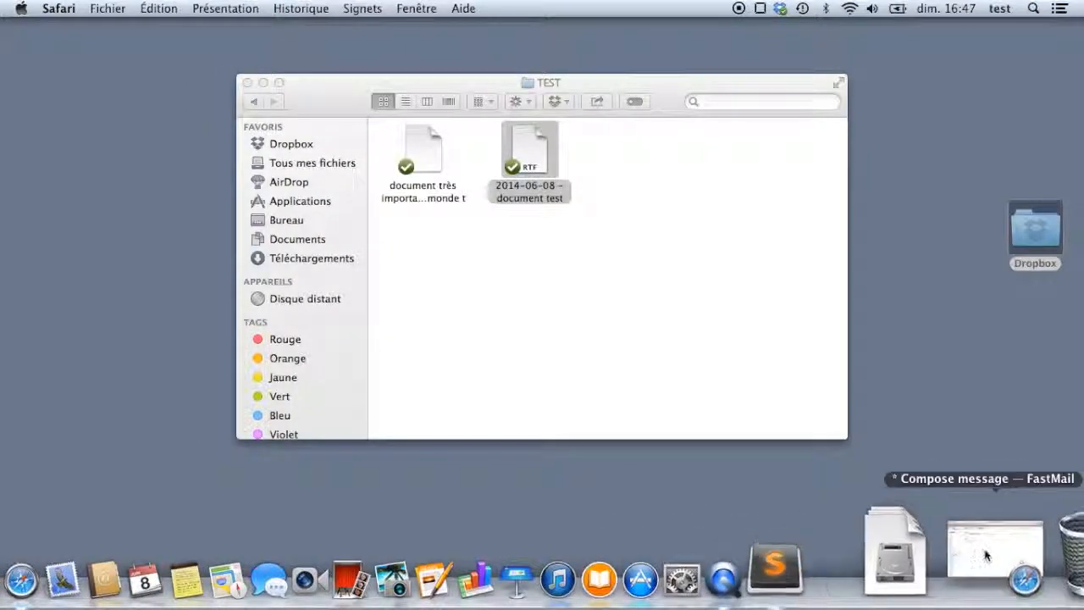
- Paste the Dropbox link into the email draft body, undoing the duplicate paste
{"action": "left_click", "coordinate": [989, 554]}
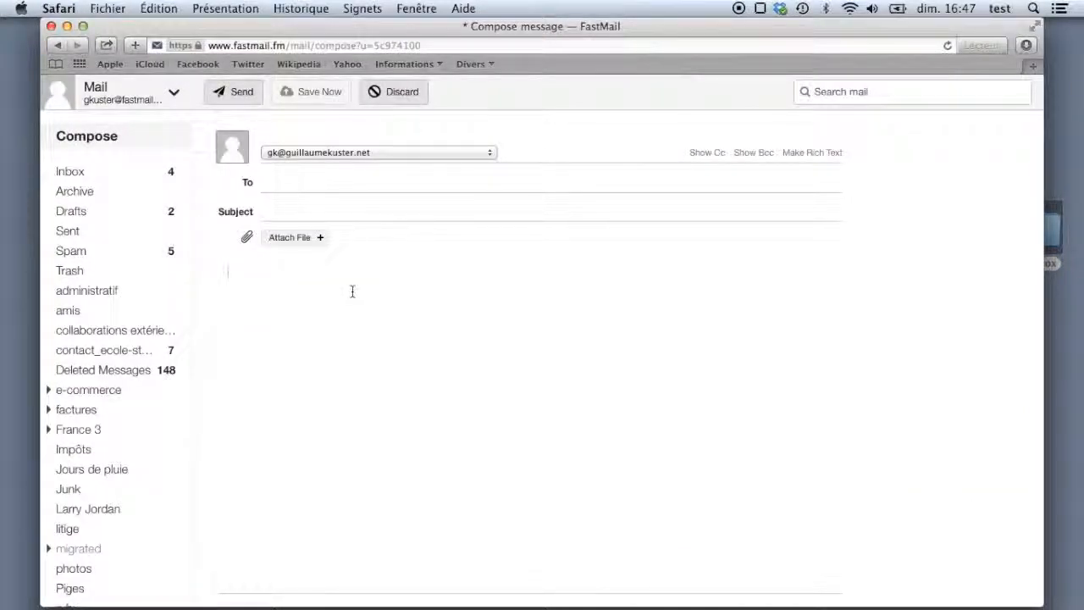
{"action": "right_click", "coordinate": [239, 280]}
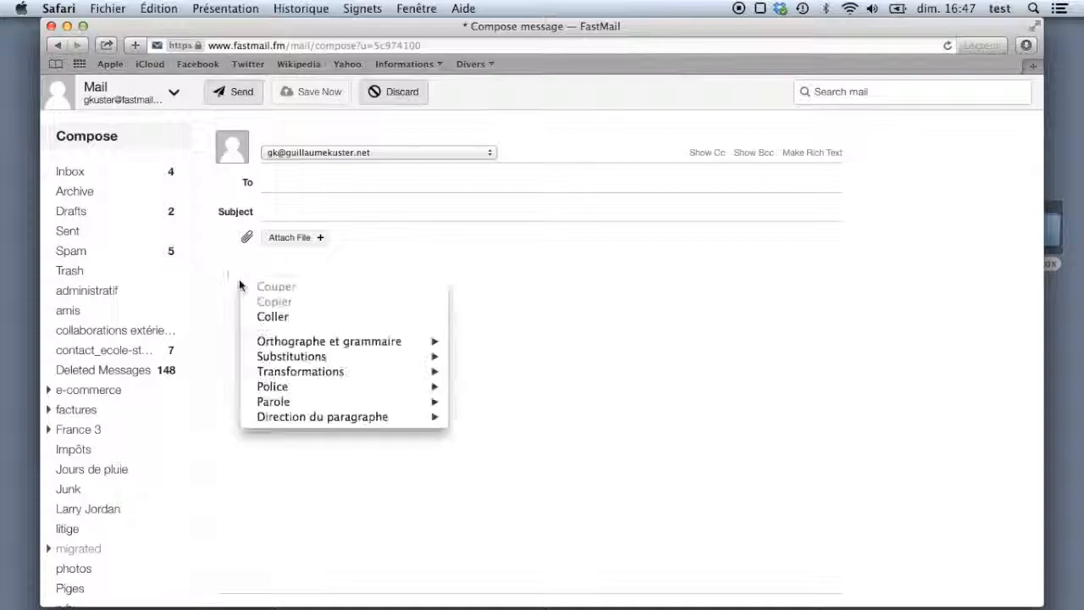
{"action": "left_click", "coordinate": [276, 317]}
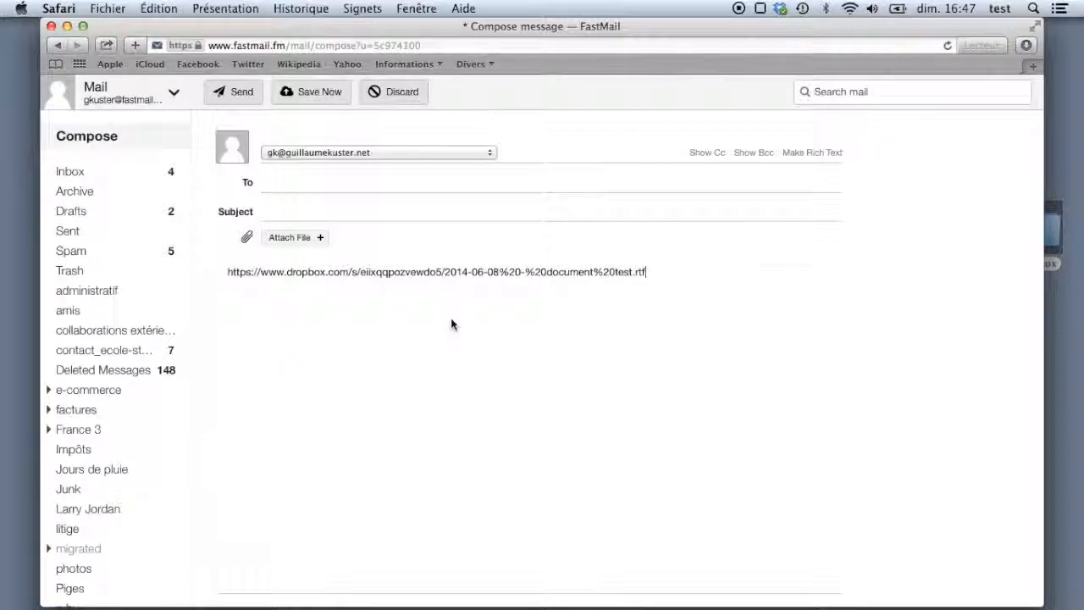
{"action": "left_click", "coordinate": [160, 9]}
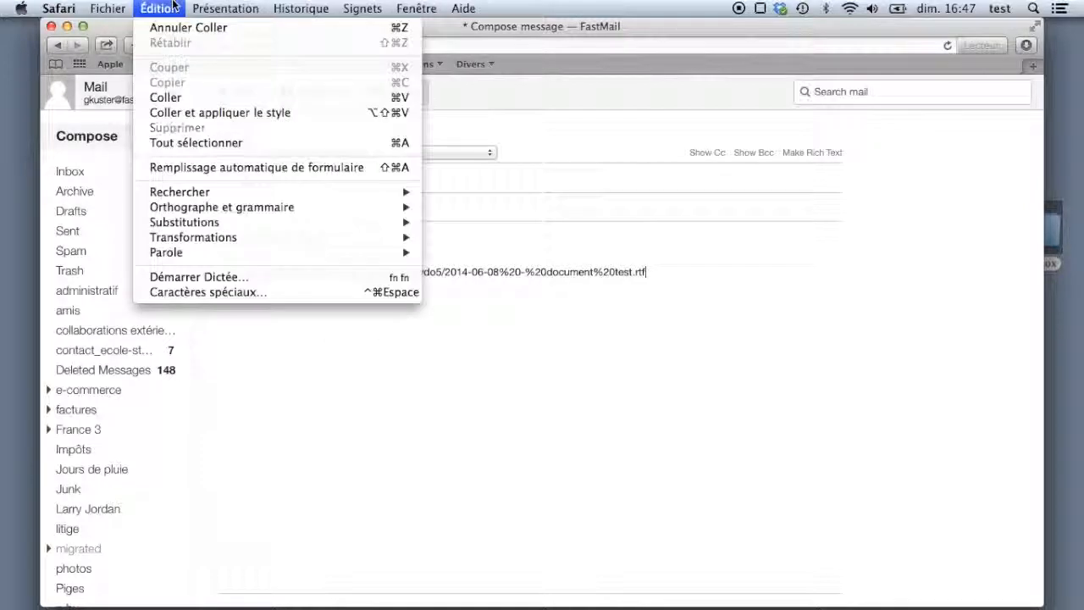
{"action": "left_click", "coordinate": [166, 97]}
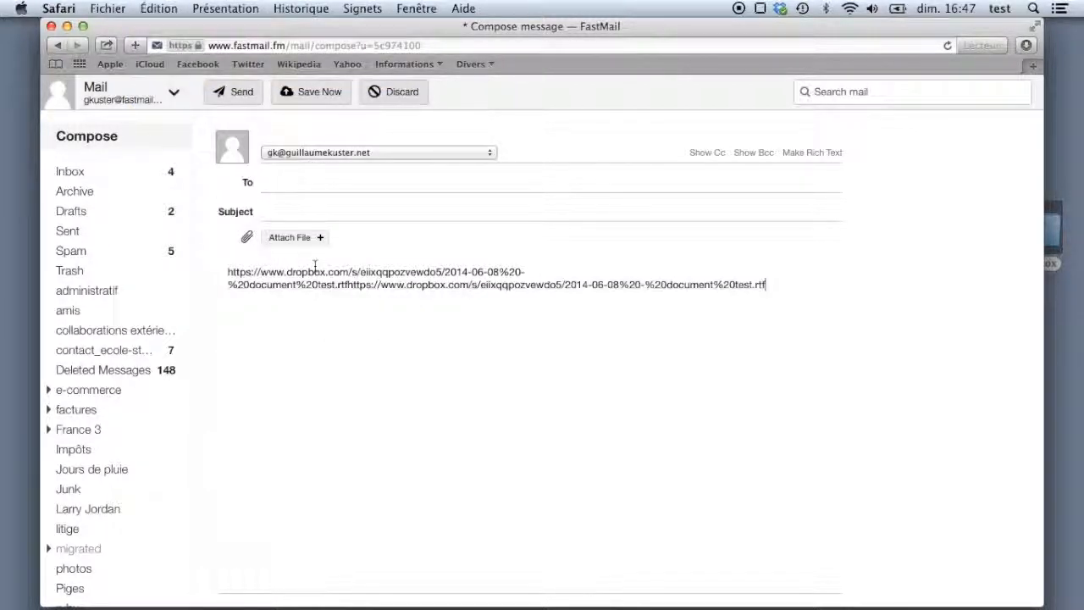
{"action": "key", "text": "super+z"}
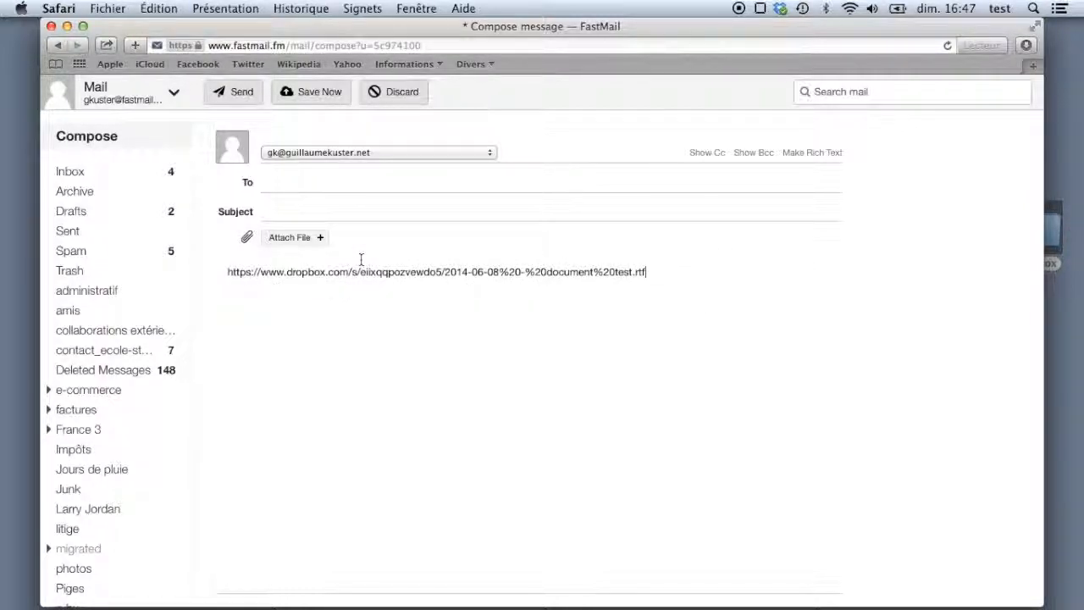
- Address the email, subject 'voici un lien vers le document dont je t'ai parlé', send, then open the received link
{"action": "left_click", "coordinate": [311, 182]}
{"action": "type", "text": "gk"}
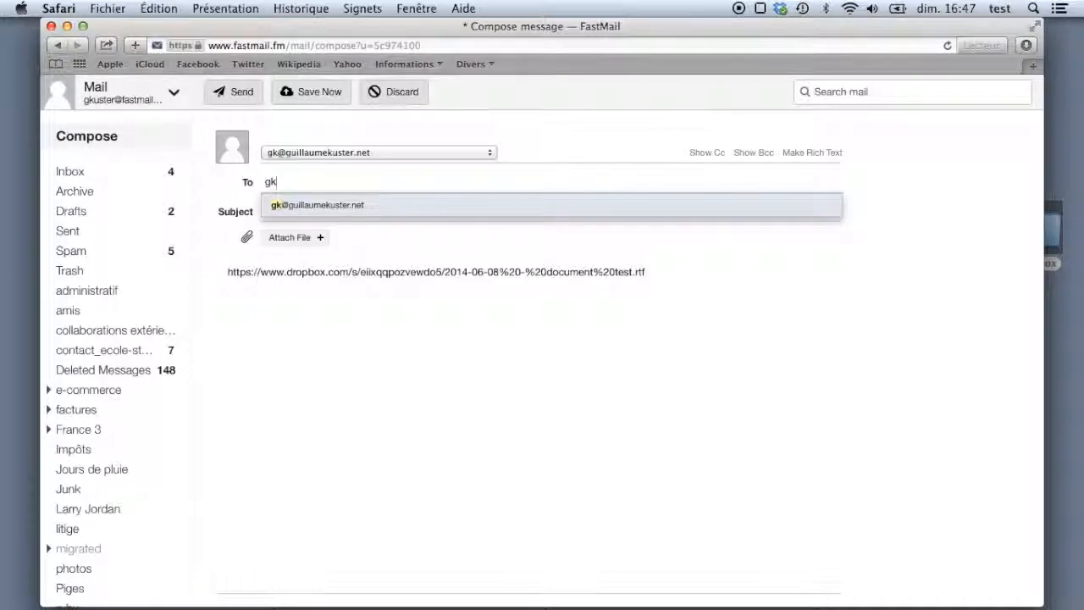
{"action": "key", "text": "Return"}
{"action": "left_click", "coordinate": [299, 214]}
{"action": "type", "text": "voici un"}
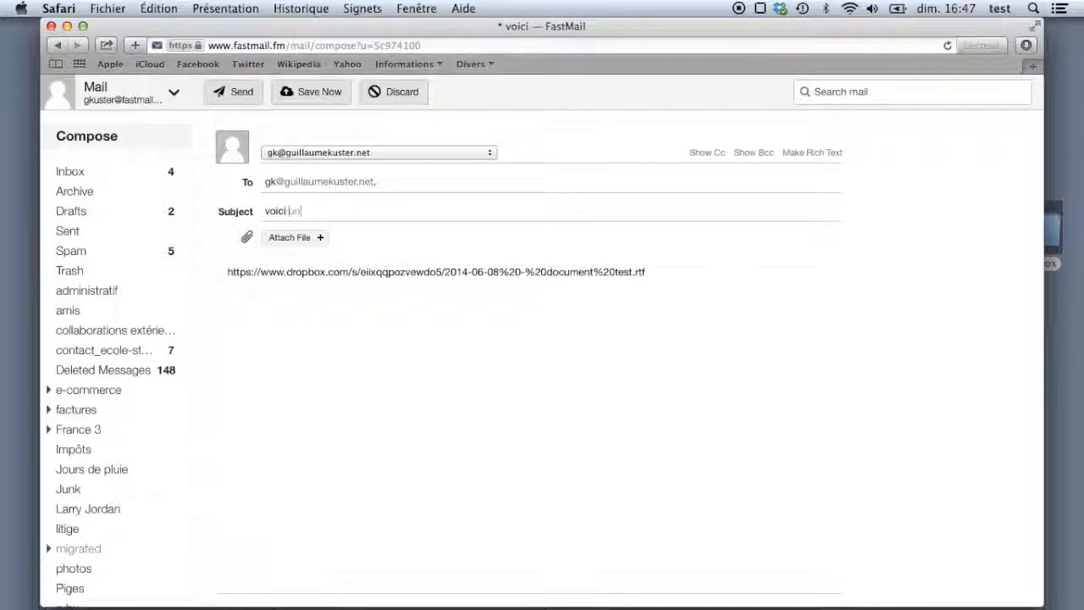
{"action": "type", "text": " lien vers le d"}
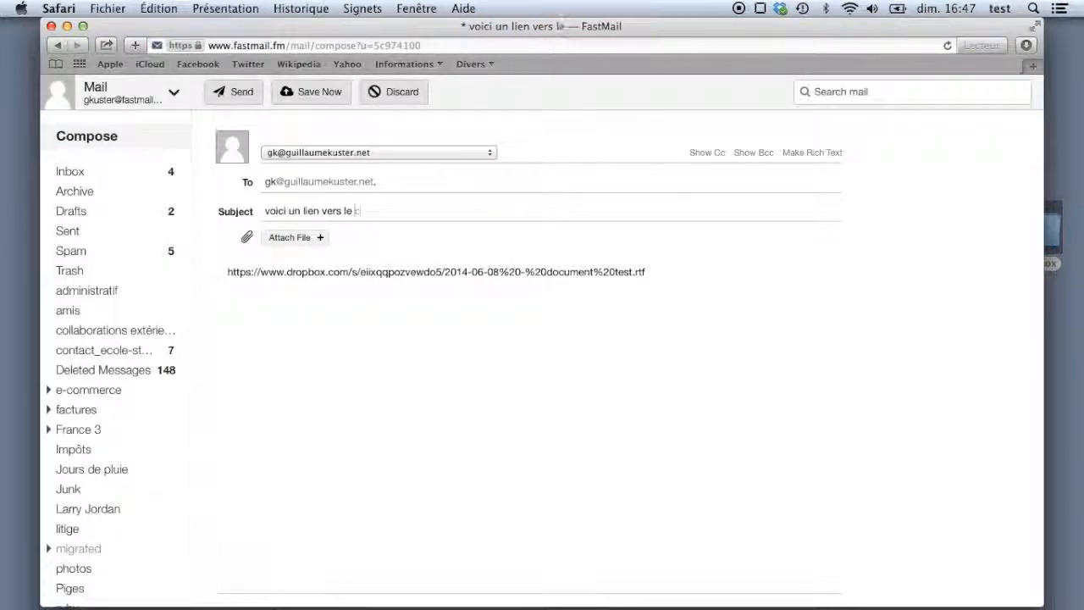
{"action": "type", "text": "ocument d"}
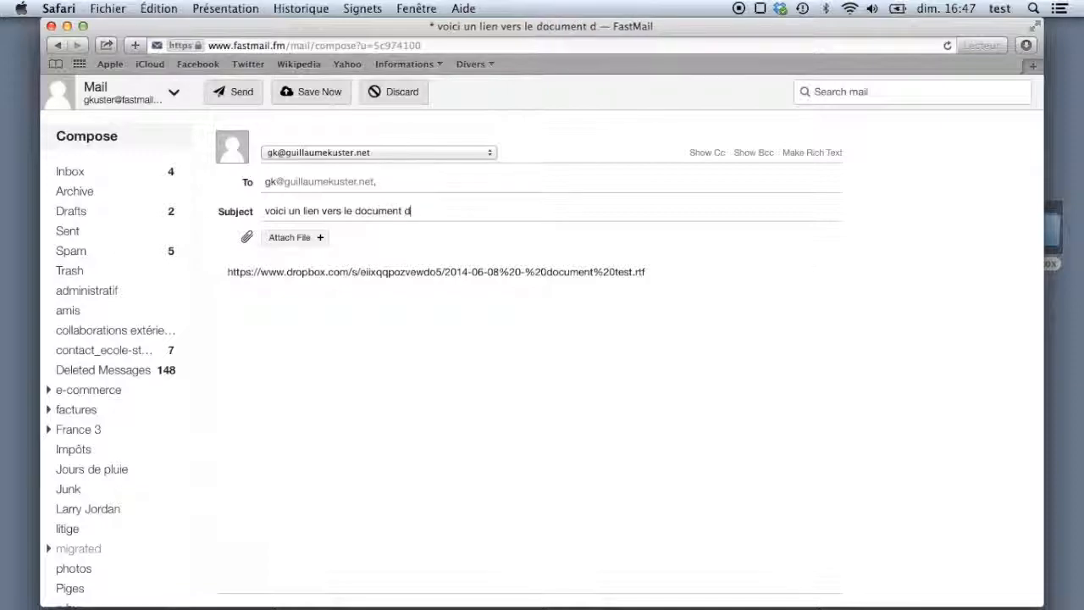
{"action": "type", "text": "ont je t'ai parlé"}
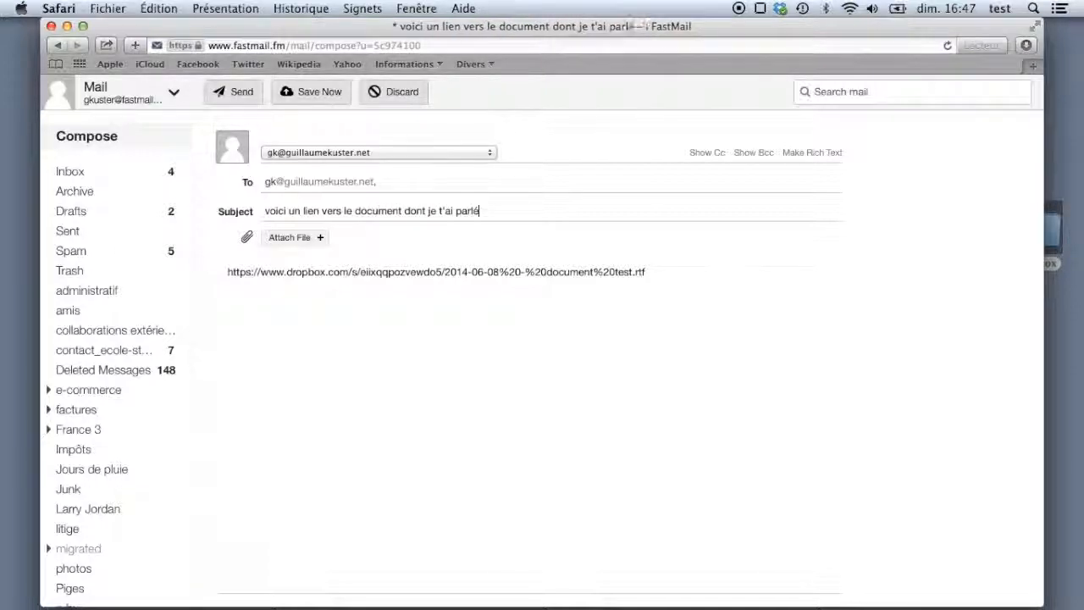
{"action": "left_click", "coordinate": [240, 95]}
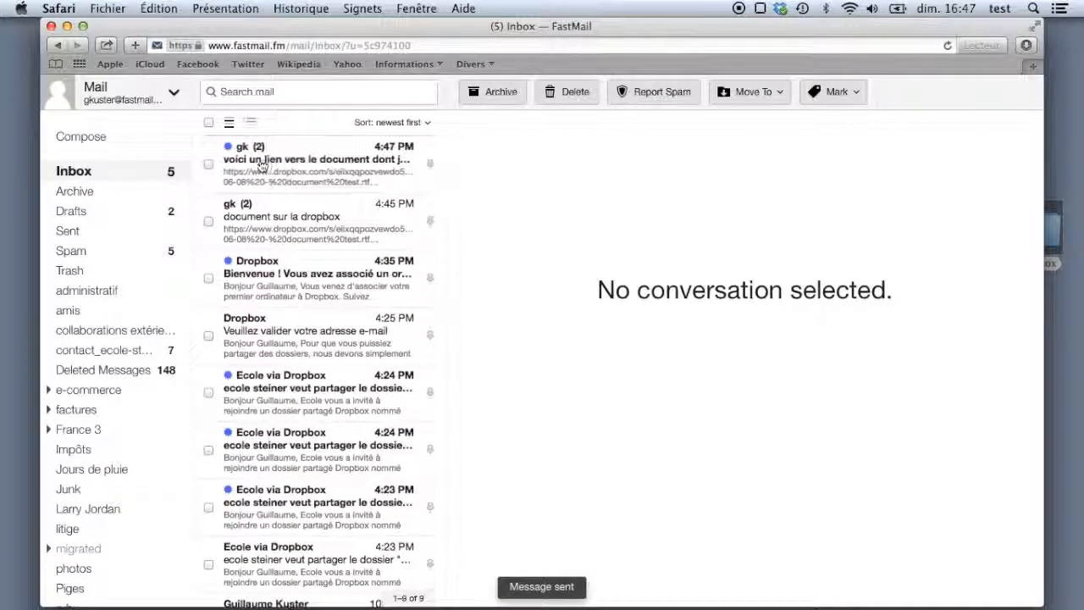
{"action": "left_click", "coordinate": [256, 163]}
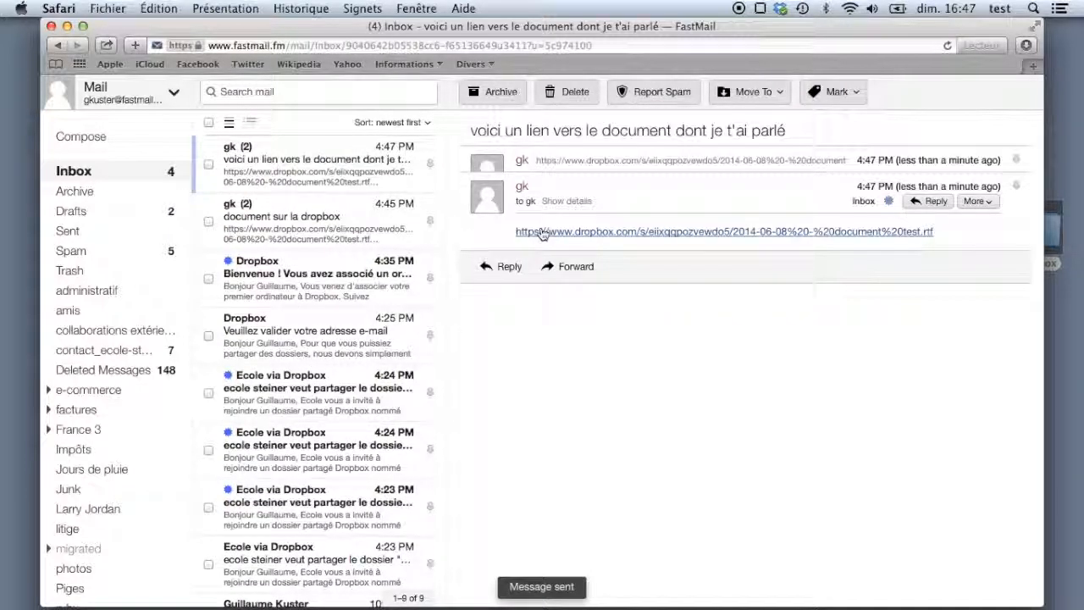
{"action": "left_click", "coordinate": [595, 231]}
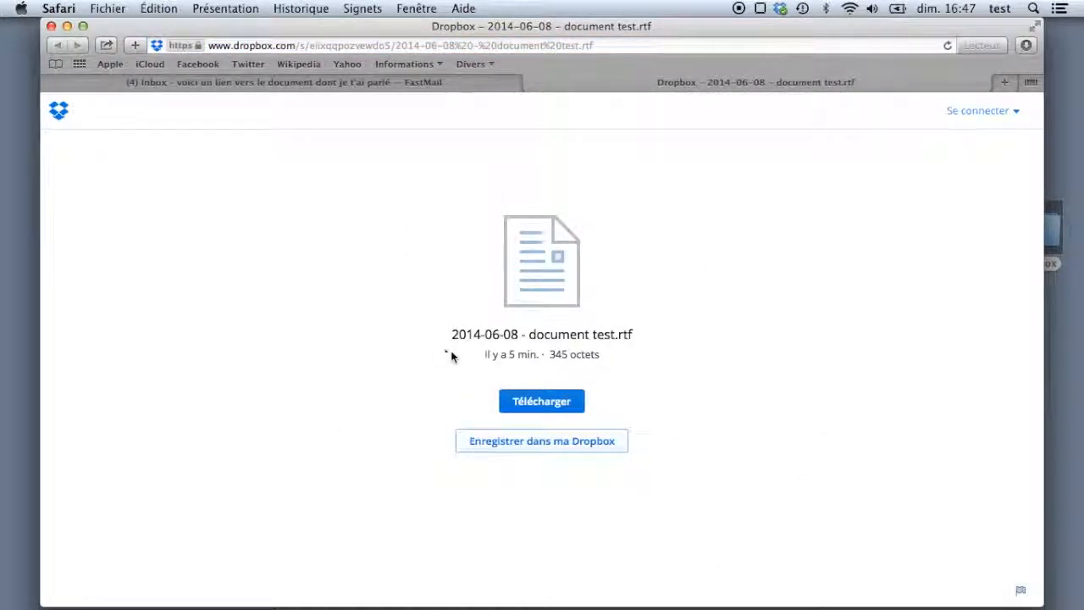
- Download 2014-06-08 - document test.rtf, view it in TextEdit, then close it and the browser
{"action": "left_click", "coordinate": [555, 406]}
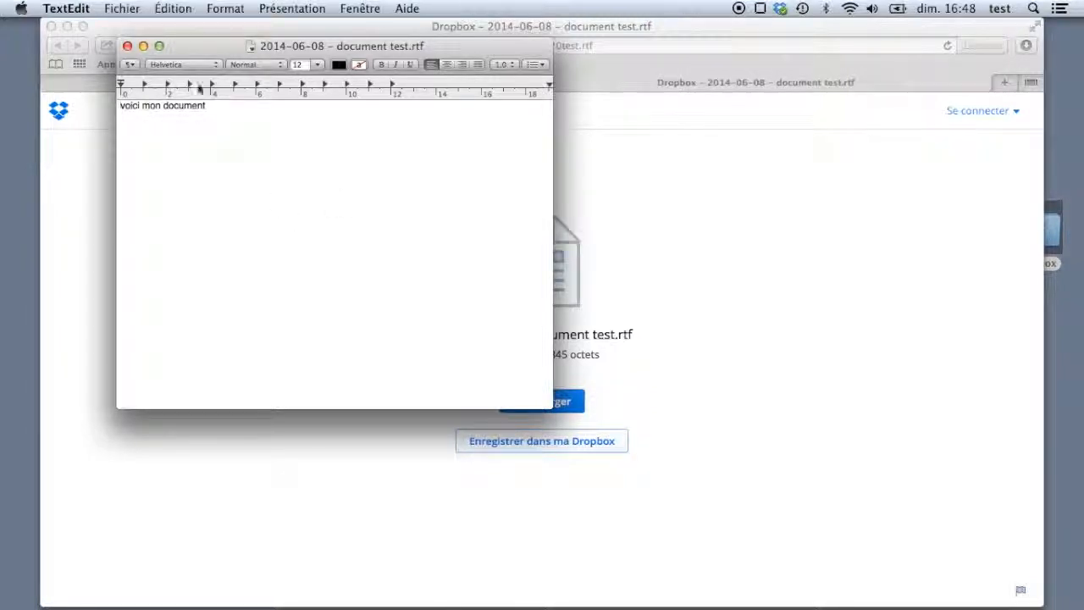
{"action": "left_click", "coordinate": [127, 47]}
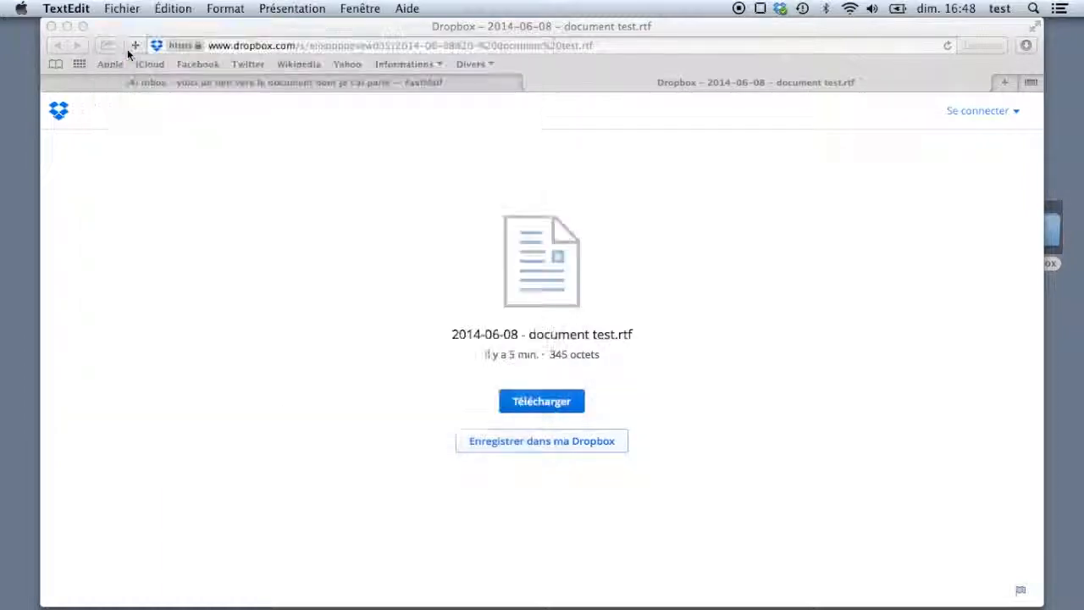
{"action": "left_click", "coordinate": [51, 27]}
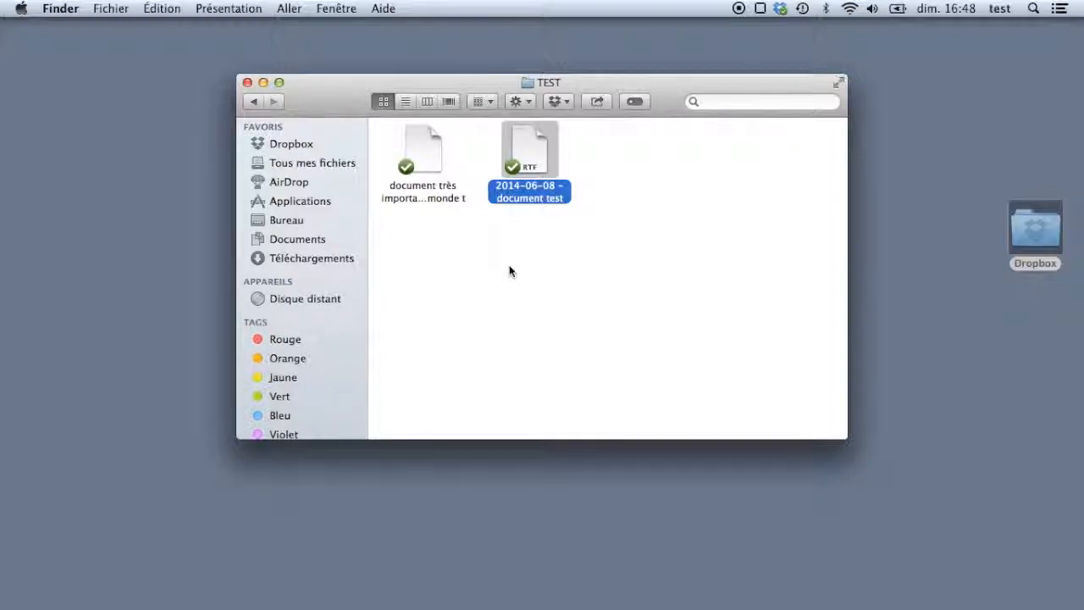
- Open Assemblée générale > 2014 > Compte-rendu AG 16 avril 2014.pdf, scroll through it, and close it
{"action": "key", "text": "super+Up"}
{"action": "key", "text": "super+Up"}
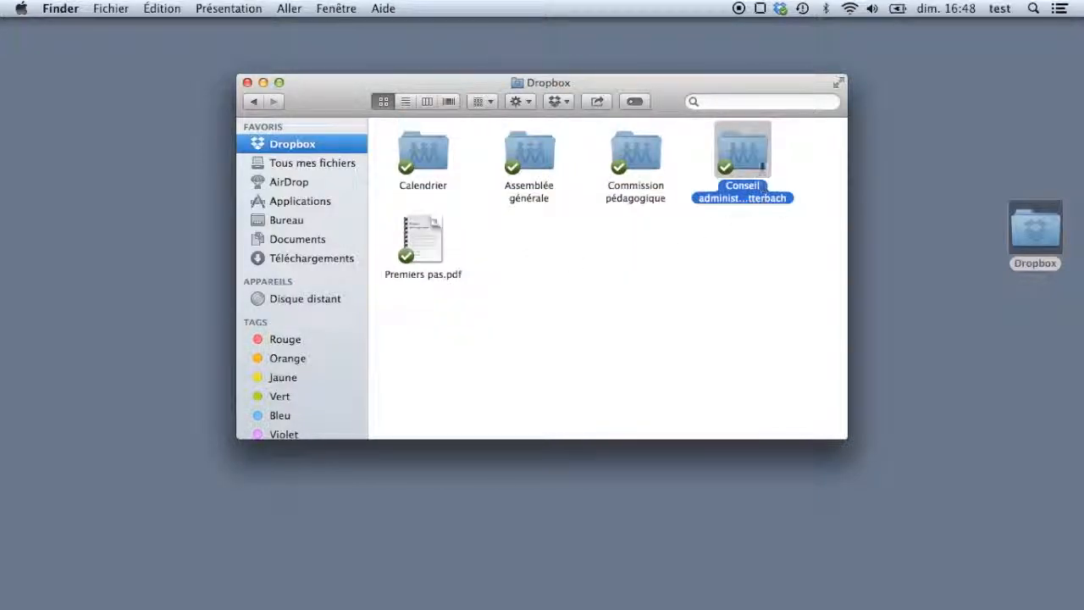
{"action": "double_click", "coordinate": [534, 161]}
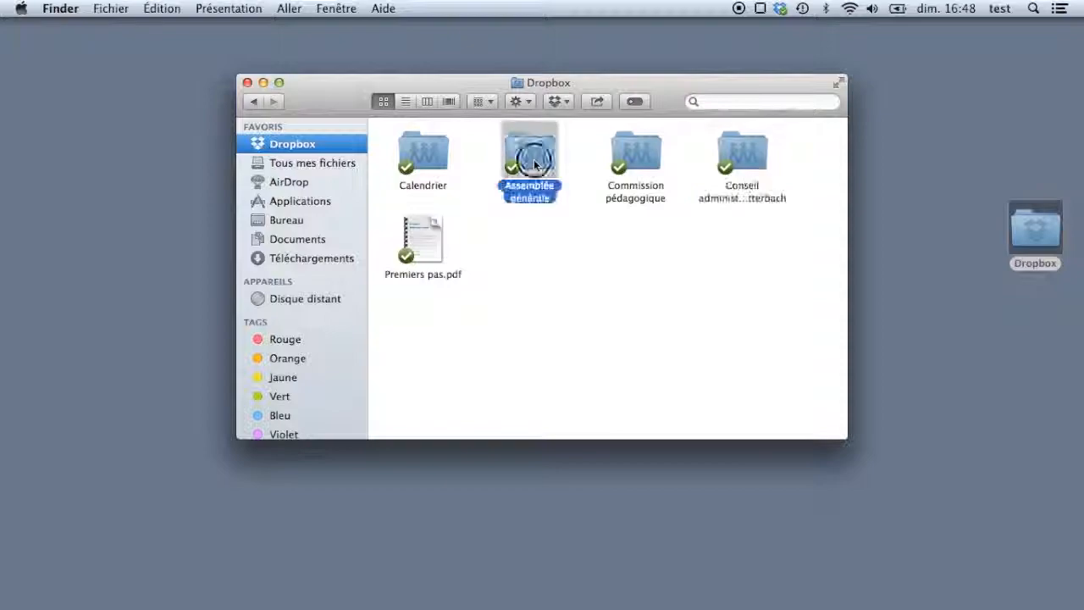
{"action": "left_click", "coordinate": [733, 234]}
{"action": "double_click", "coordinate": [733, 233]}
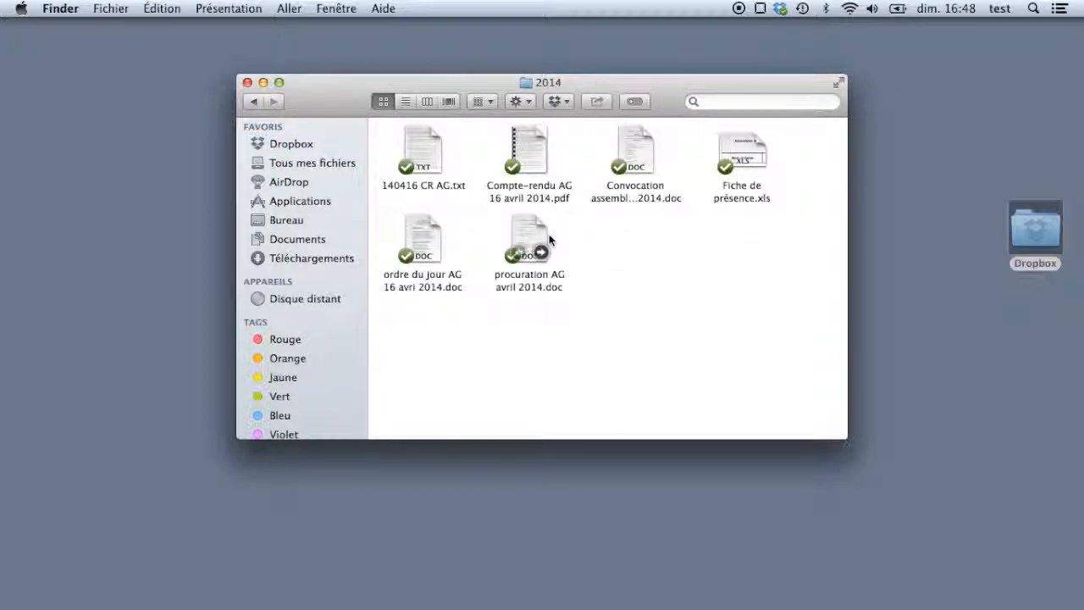
{"action": "left_click", "coordinate": [526, 161]}
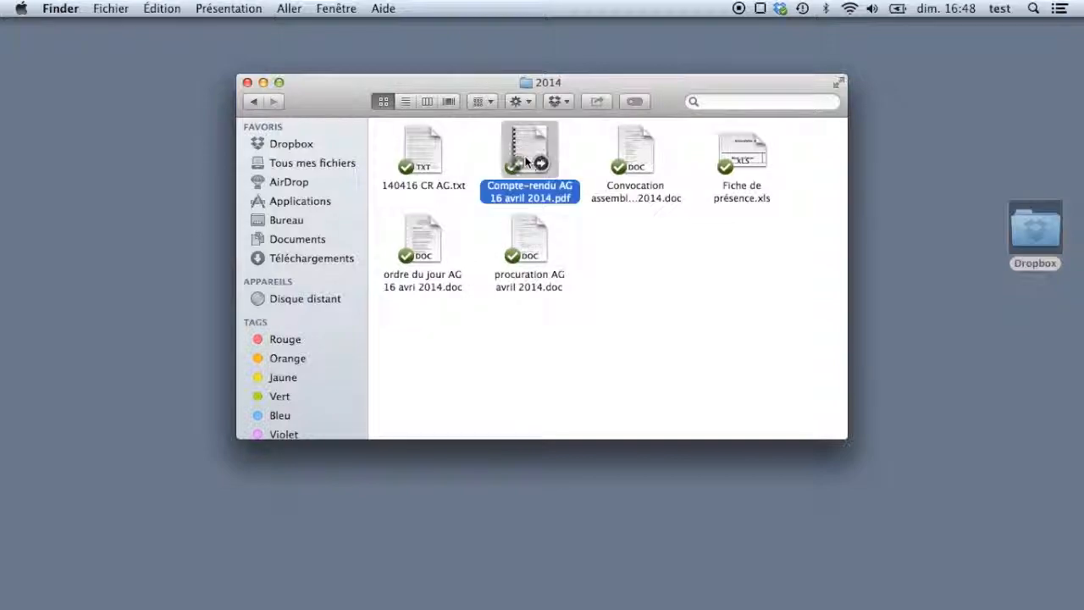
{"action": "double_click", "coordinate": [526, 161]}
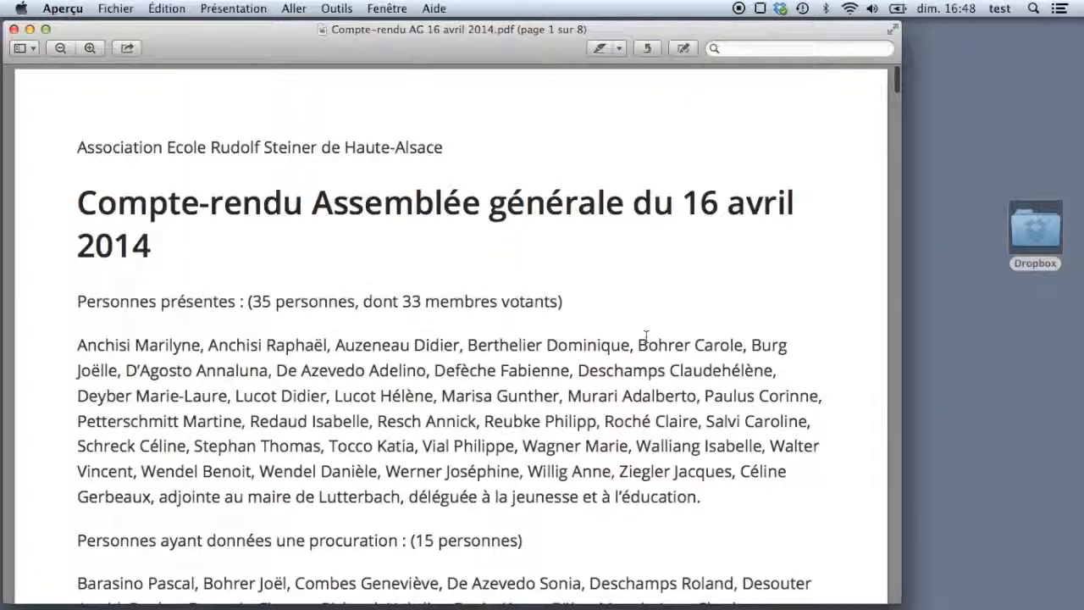
{"action": "scroll", "coordinate": [645, 341], "scroll_direction": "down", "scroll_amount": 10}
{"action": "scroll", "coordinate": [450, 339], "scroll_direction": "down", "scroll_amount": 3}
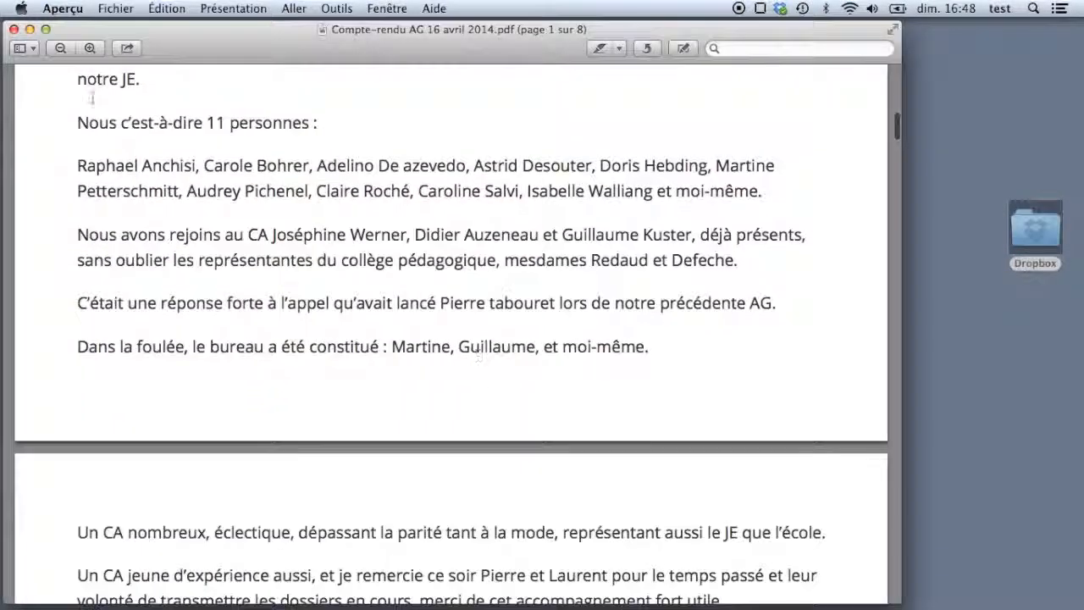
{"action": "left_click", "coordinate": [14, 29]}
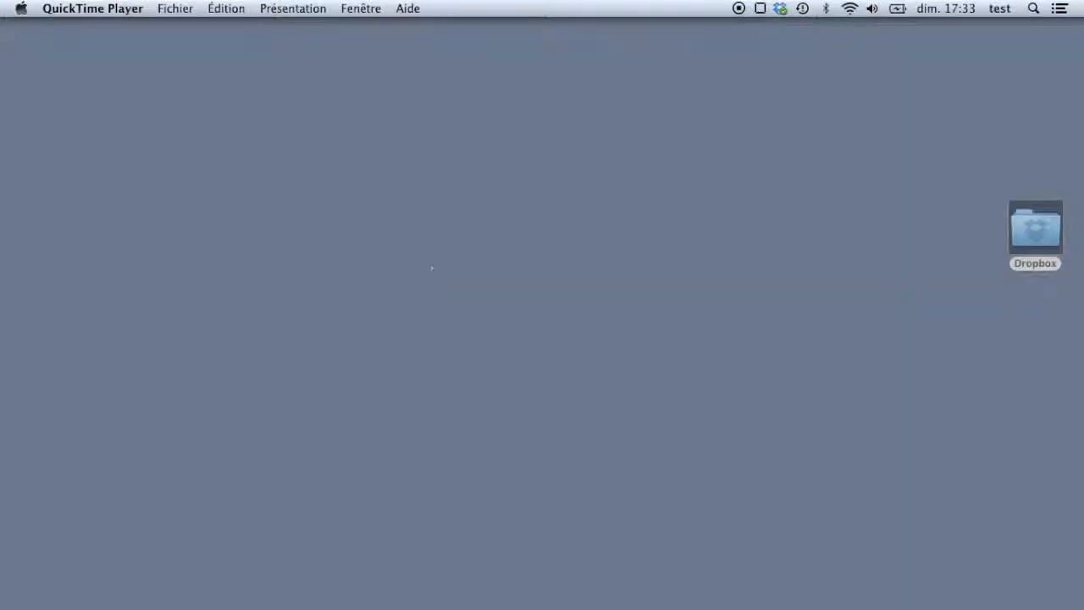
- Open the Dropbox folder from the desktop
{"action": "double_click", "coordinate": [1038, 225]}
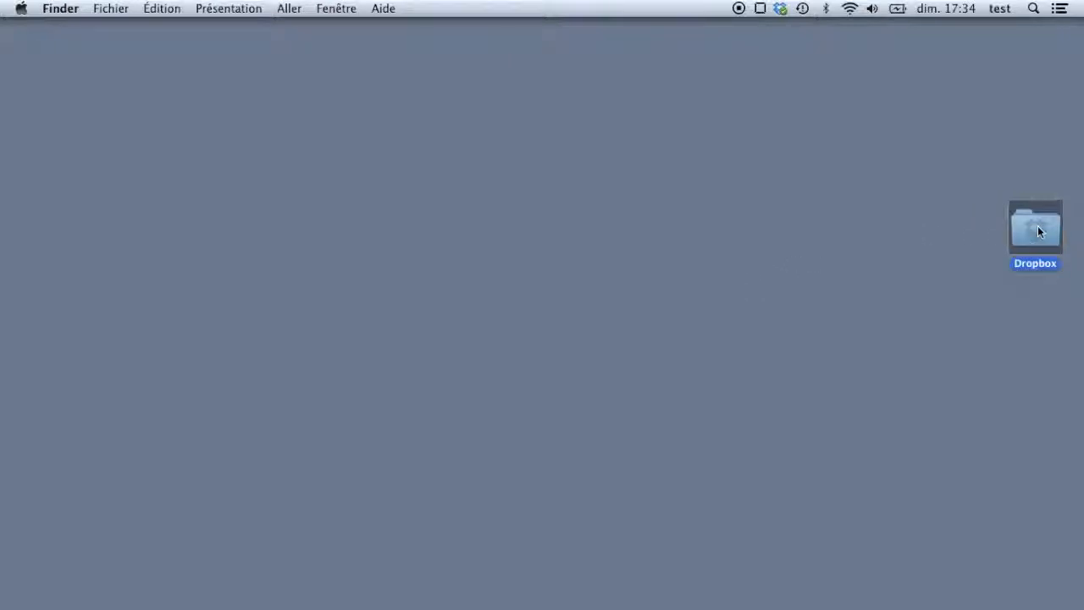